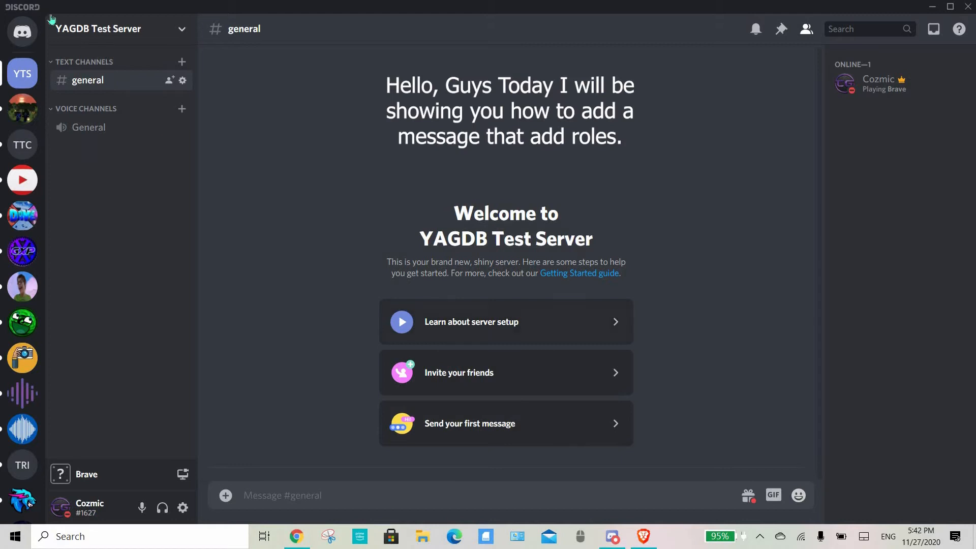
Step: Review the RED and BLUE roles in the YAGDB Test Server's role settings and return to the server
click(78, 30)
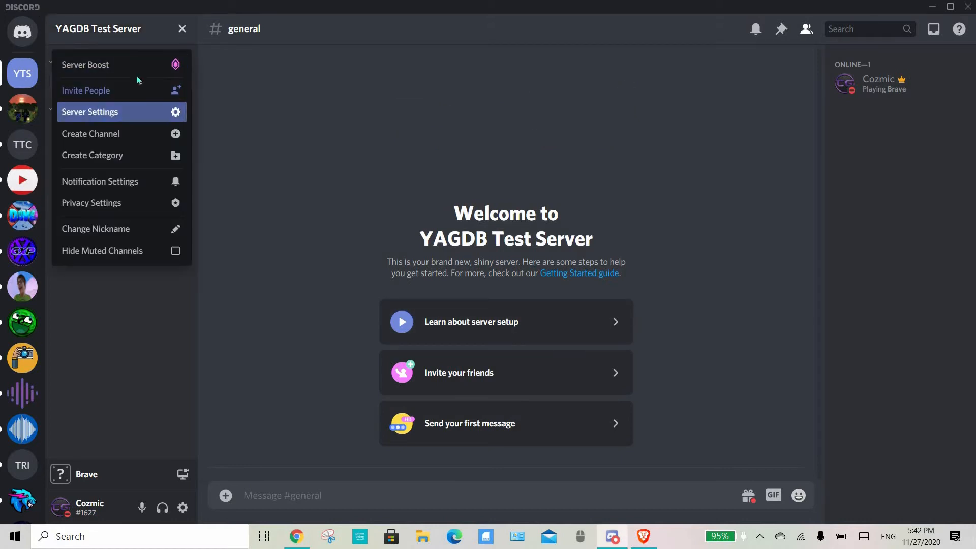
click(82, 111)
click(196, 97)
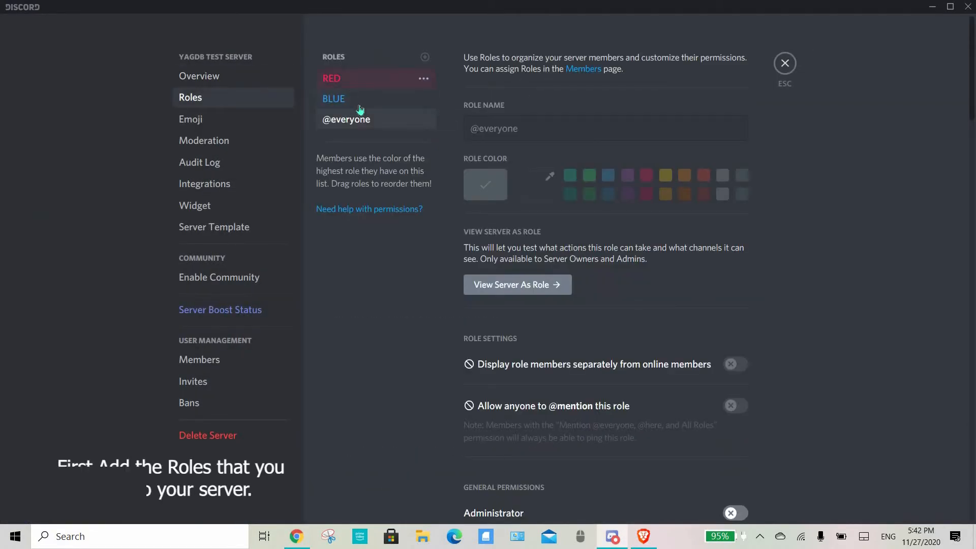
click(364, 88)
click(364, 104)
click(365, 86)
click(367, 103)
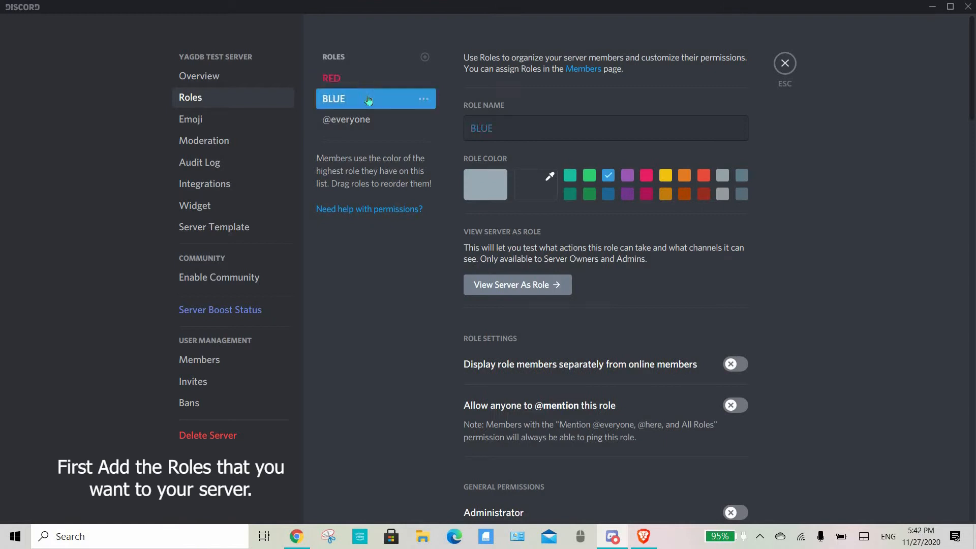
click(367, 86)
click(369, 101)
click(785, 63)
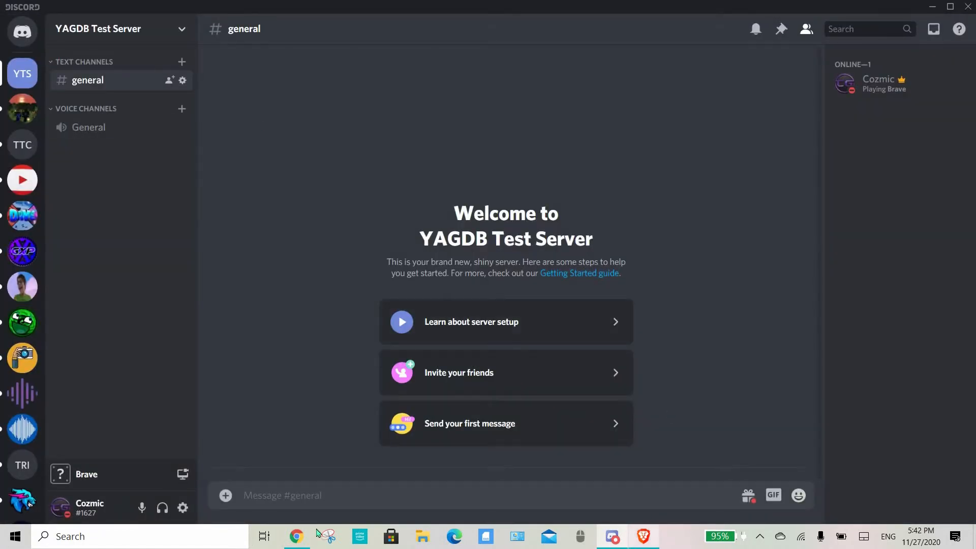
Step: Switch to Chrome, search Google for "yagpdb bot" and open the YAGPDB website
click(298, 536)
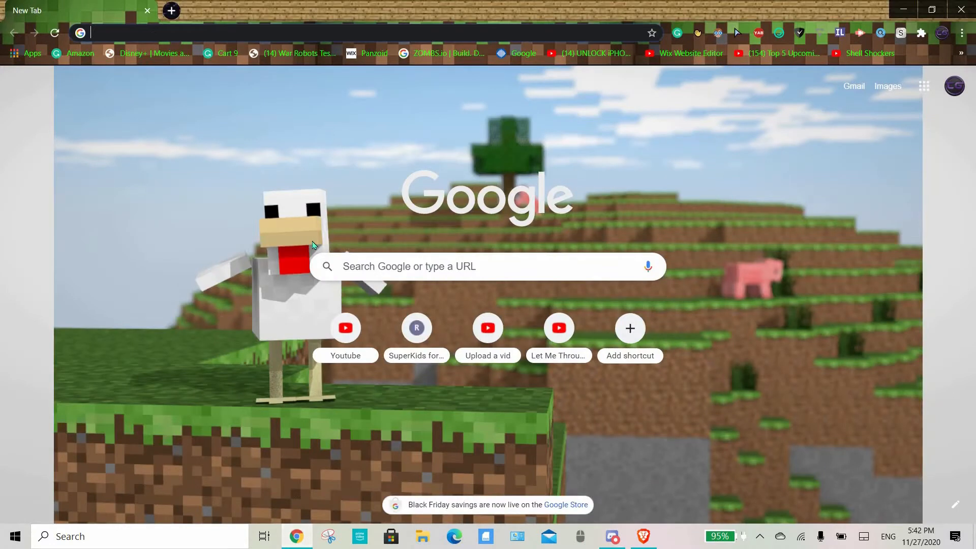
text(YAGP)
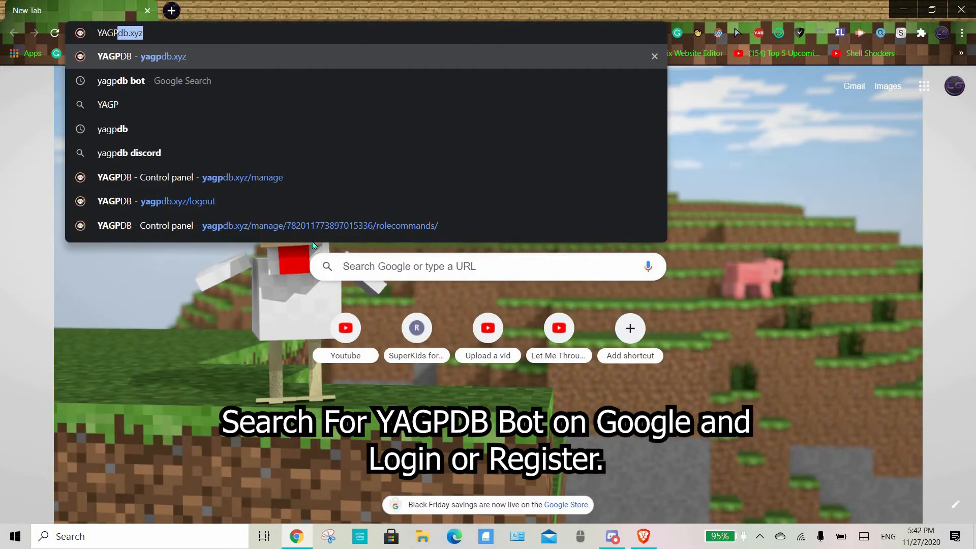
text(DB)
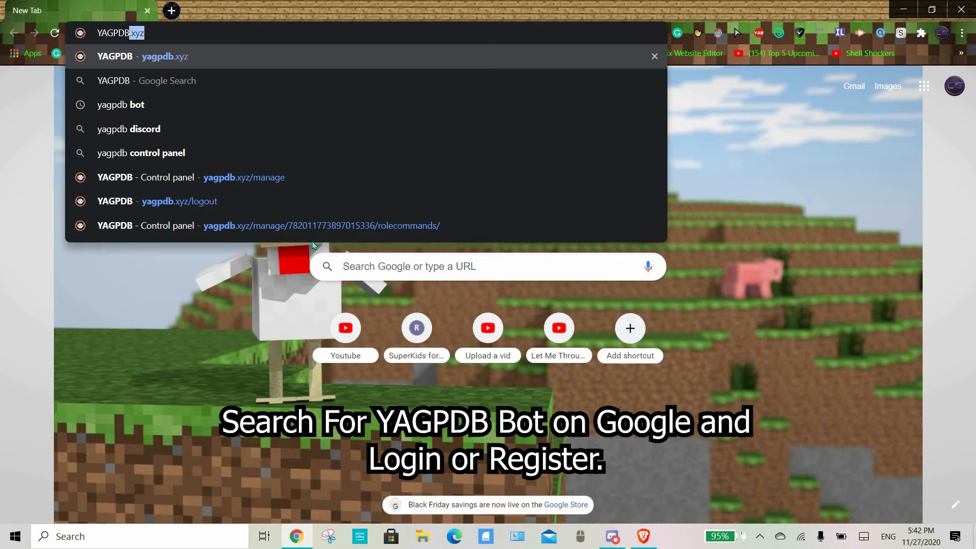
text( bot)
key(Return)
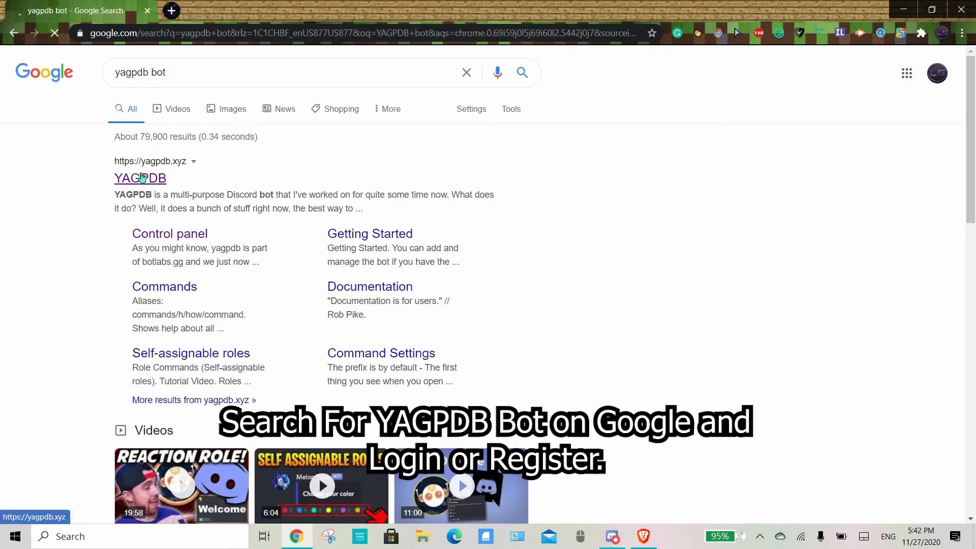
click(142, 177)
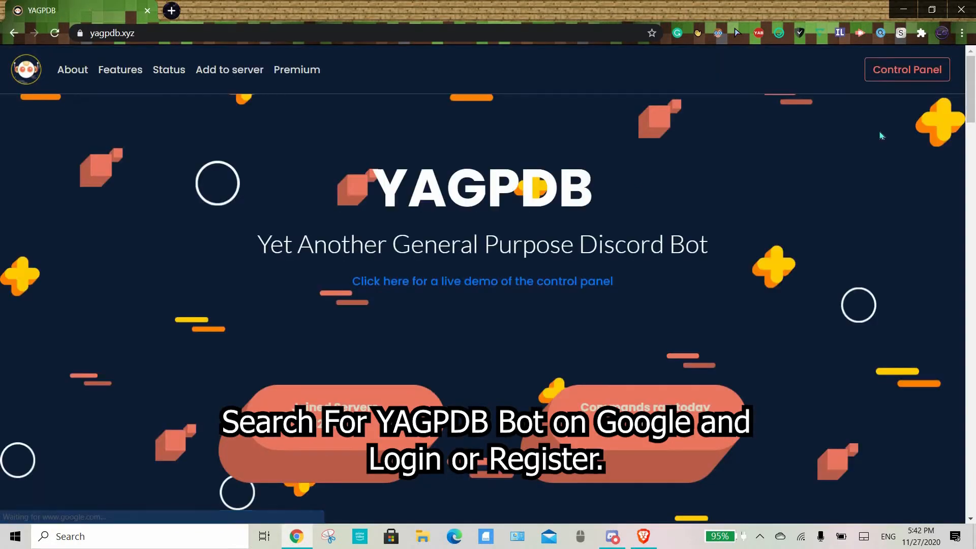
Step: Log in to the YAGPDB control panel using Discord and choose YAGDB Test Server as the server to add the bot to
click(889, 70)
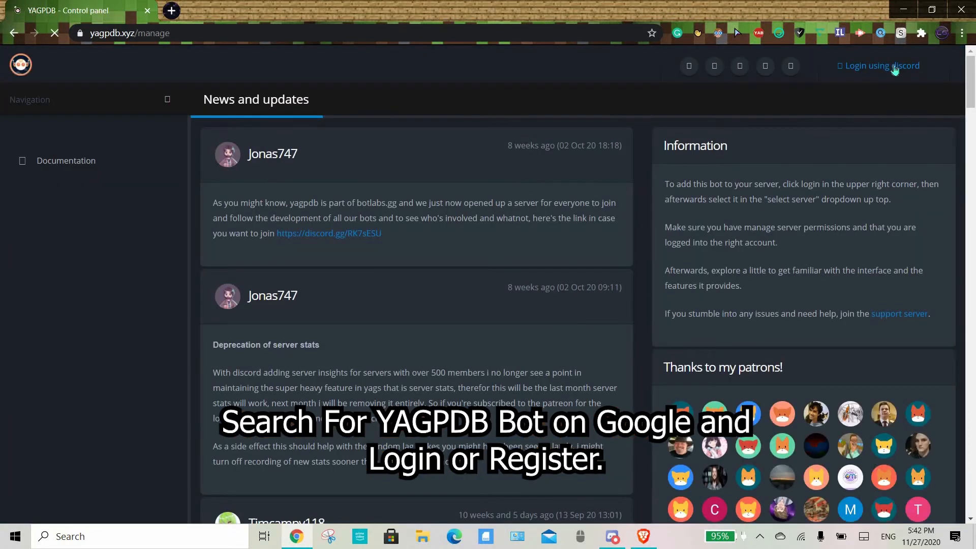
click(894, 67)
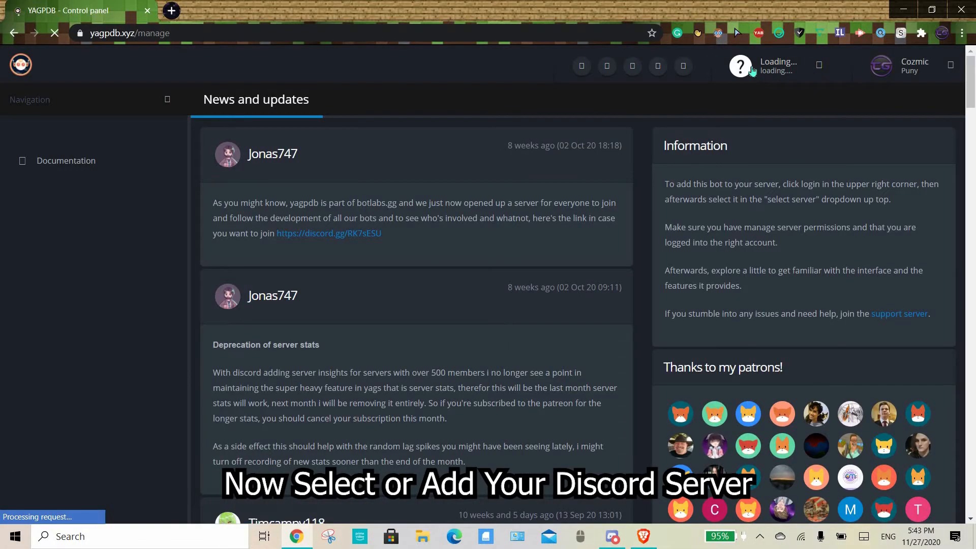
click(819, 71)
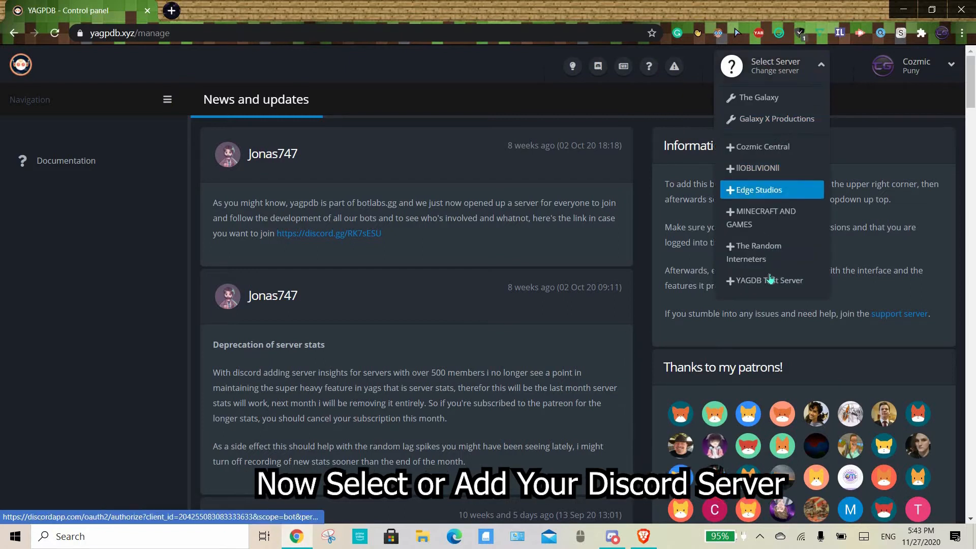
click(770, 281)
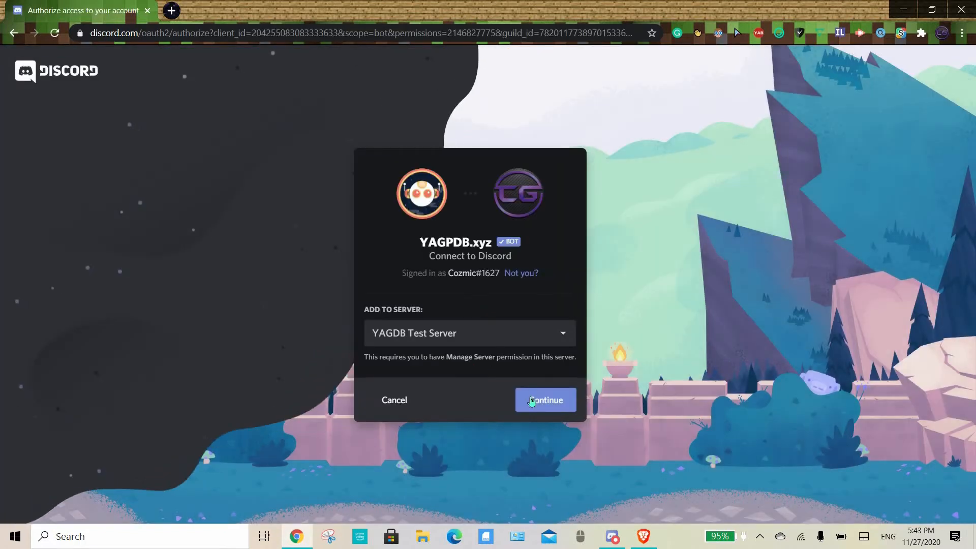
Step: Authorize YAGPDB.xyz on YAGDB Test Server with all the requested permissions
click(531, 400)
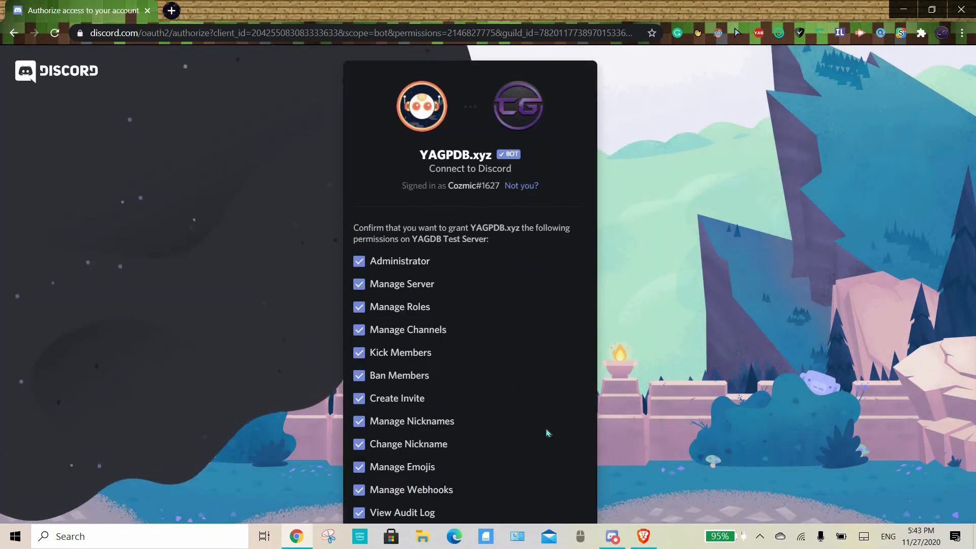
scroll(544, 437, down, 5)
click(535, 477)
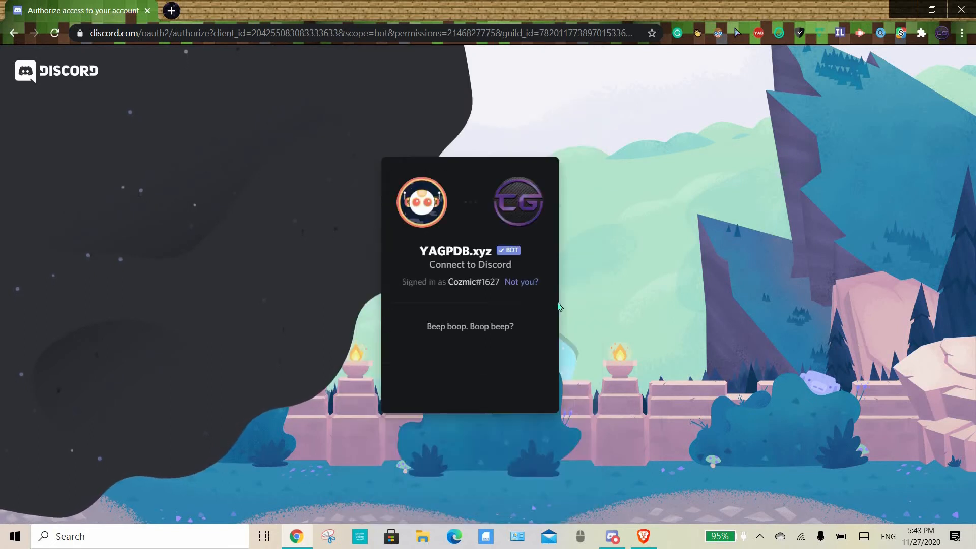
Step: Complete the reCAPTCHA by selecting the images with taxis and those with a fire hydrant
click(390, 367)
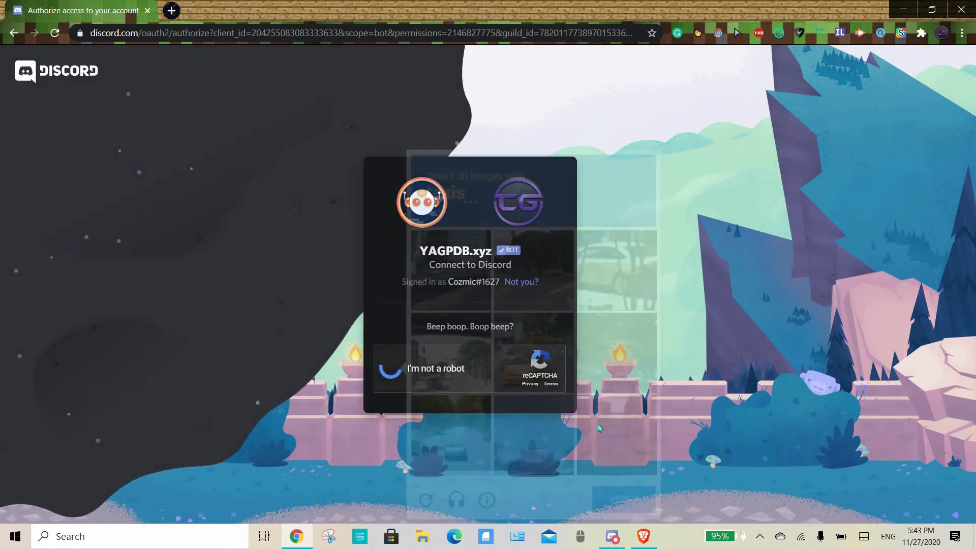
click(616, 269)
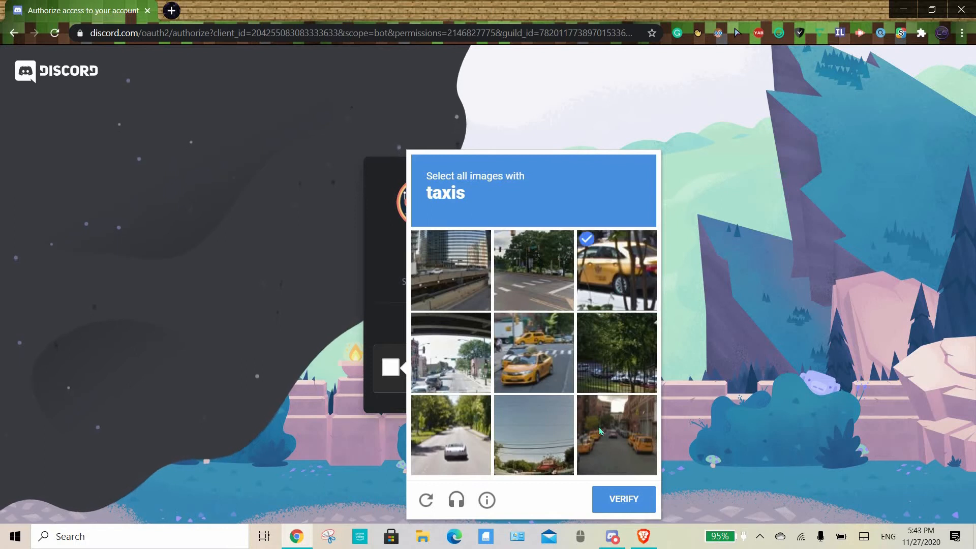
click(533, 352)
click(617, 435)
click(630, 503)
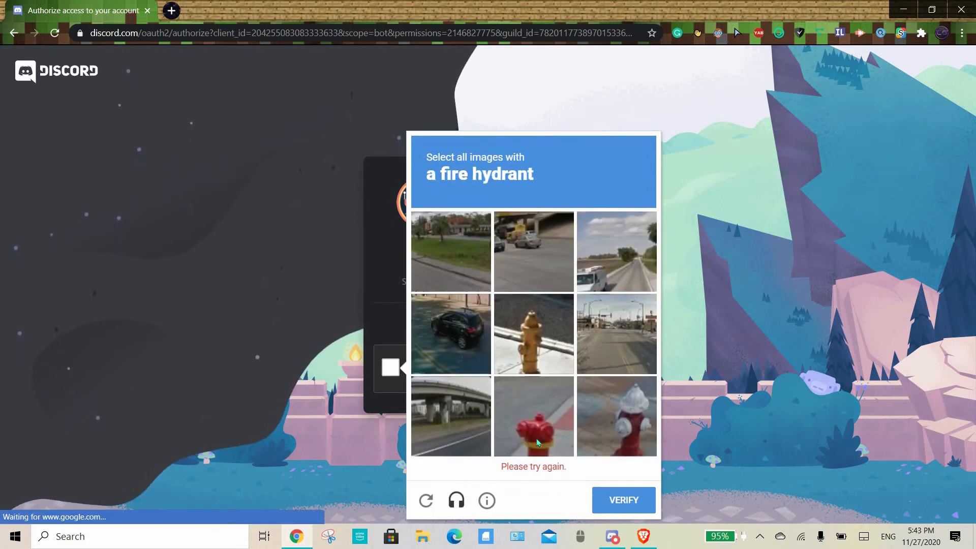
click(533, 435)
click(616, 435)
click(535, 339)
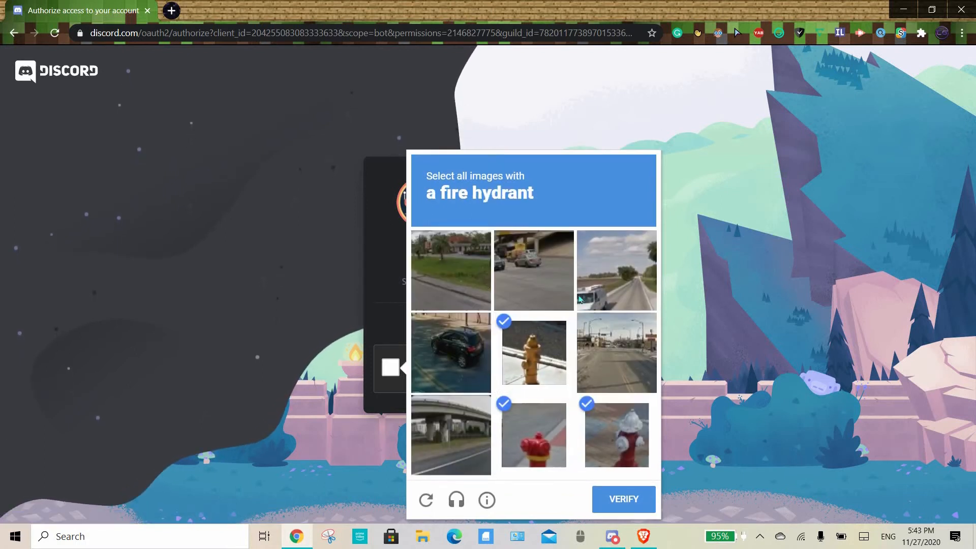
click(623, 501)
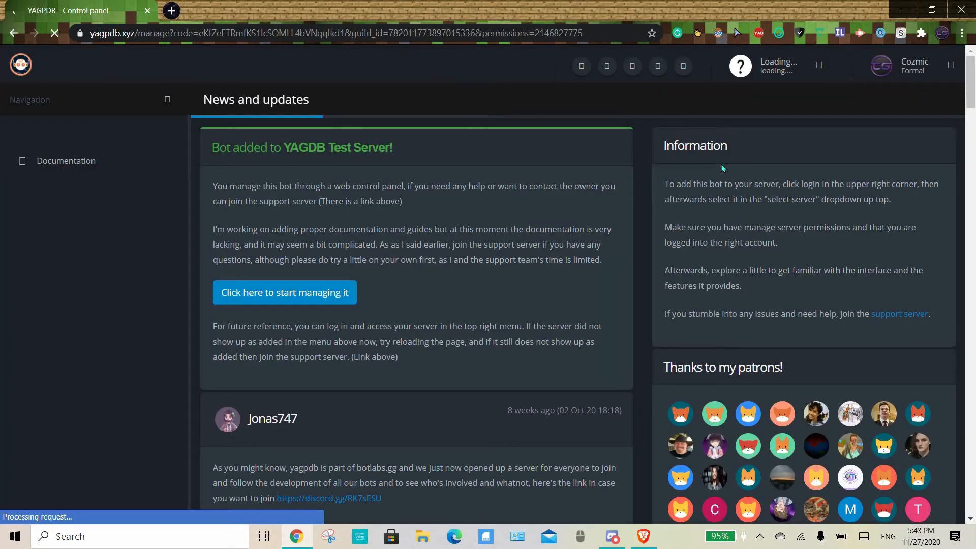
Step: Select YAGDB Test Server in the control panel and open its Role Commands page
click(775, 66)
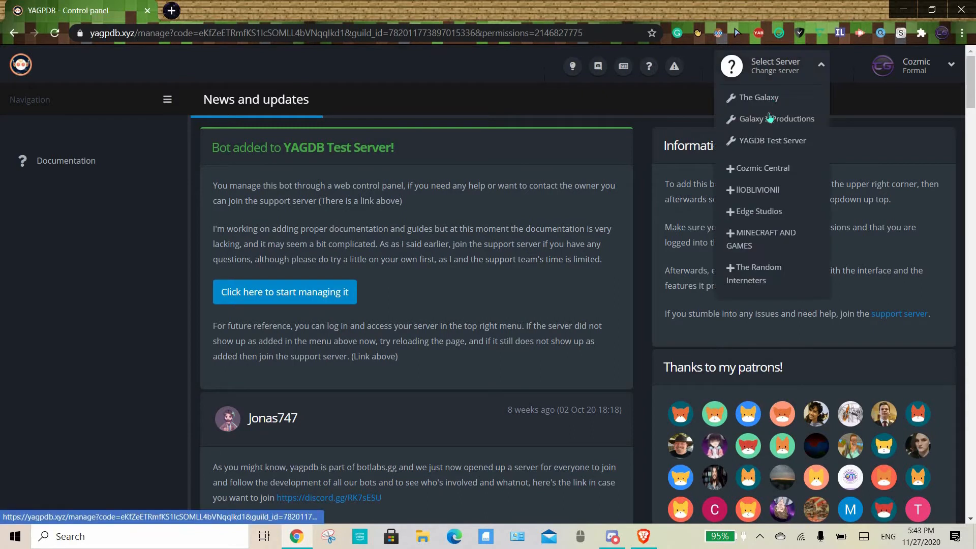
click(765, 141)
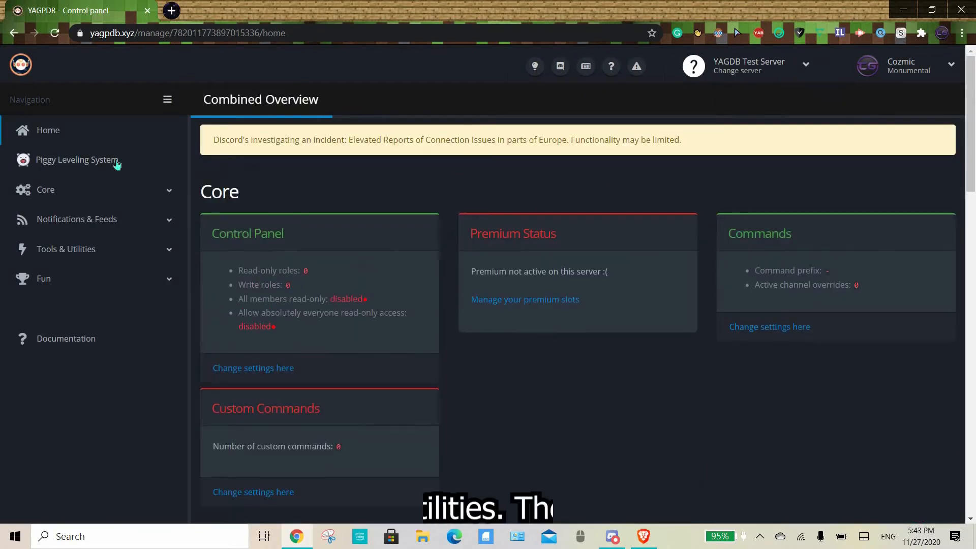
click(117, 257)
click(68, 391)
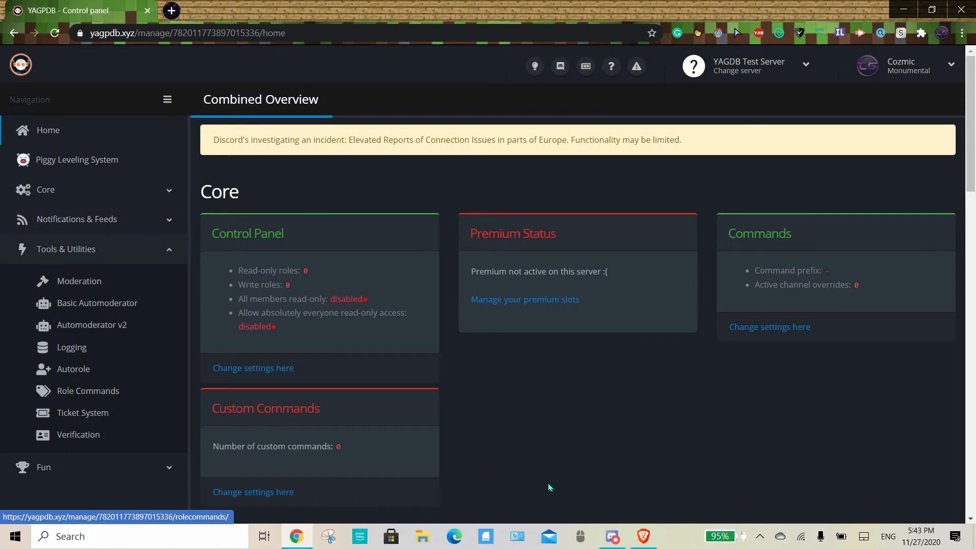
Step: Switch to Discord, move the YAGPDB.xyz role above RED and BLUE in the server's role list, and save the changes
click(602, 543)
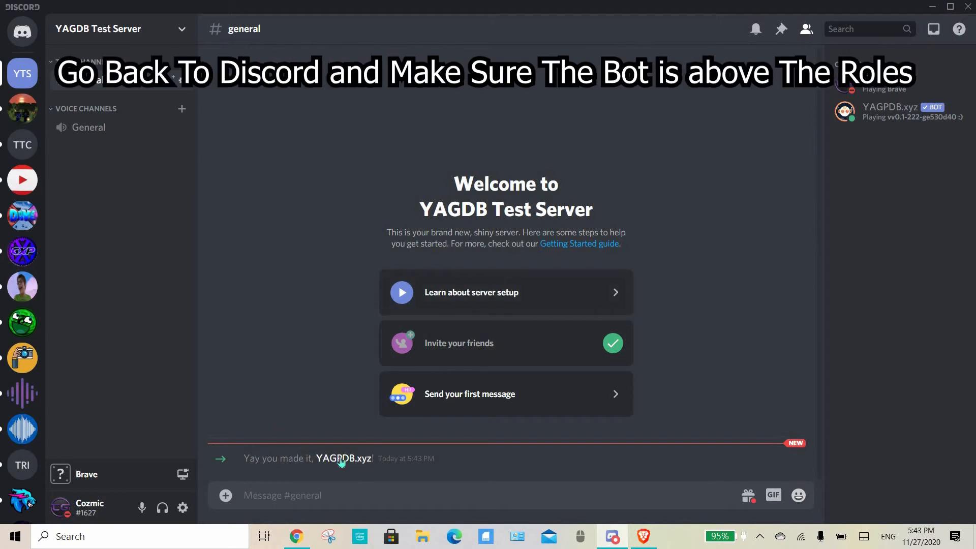
drag(312, 458, 495, 453)
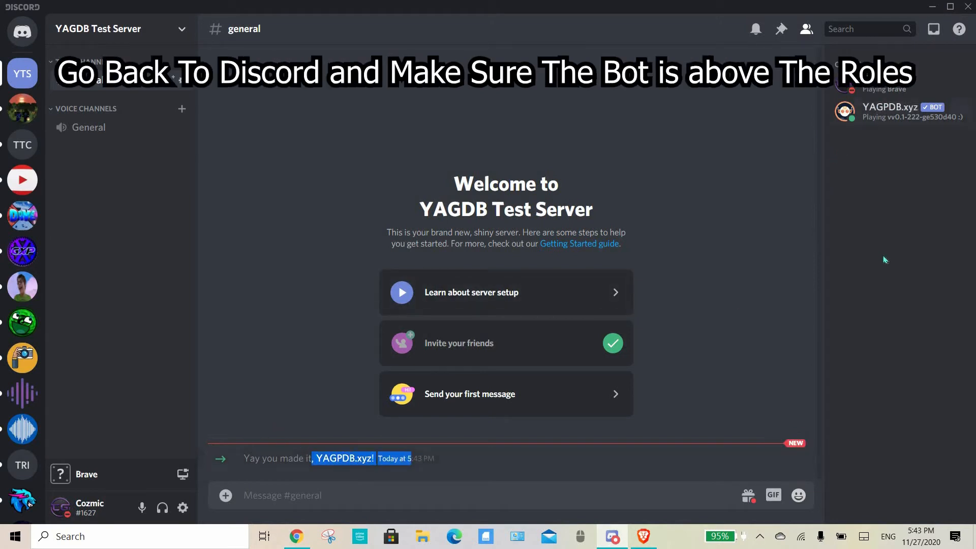
click(884, 110)
click(104, 29)
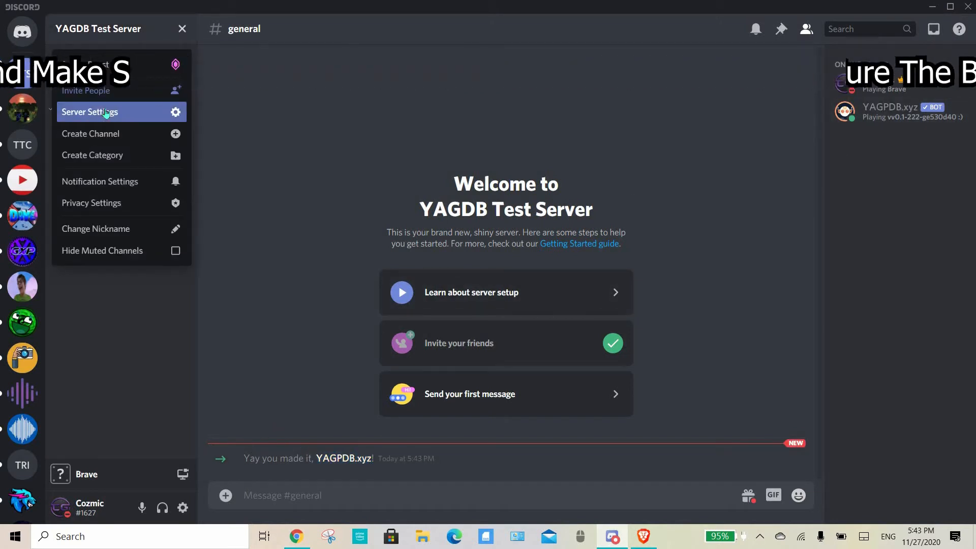
click(104, 111)
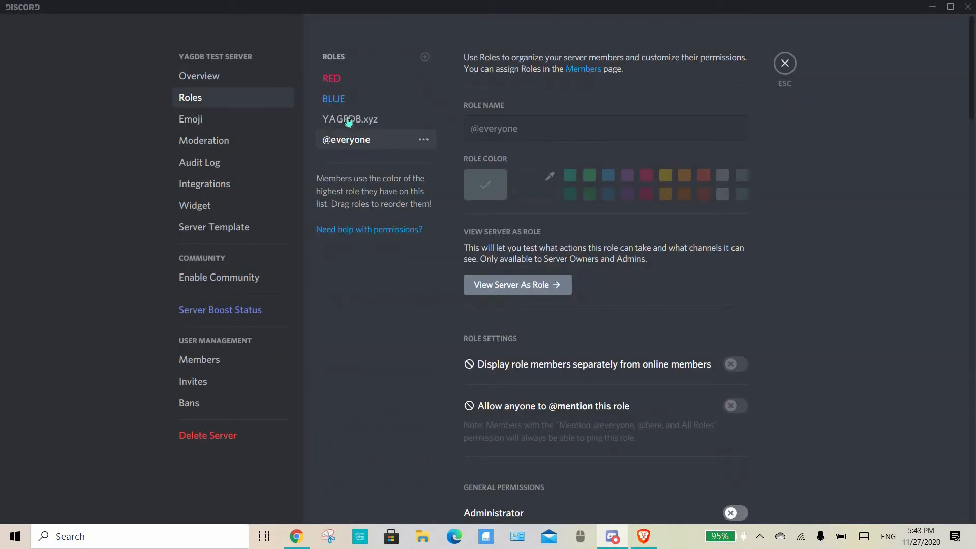
mouse_move(348, 100)
mouse_down()
mouse_move(346, 67)
mouse_move(351, 81)
mouse_up()
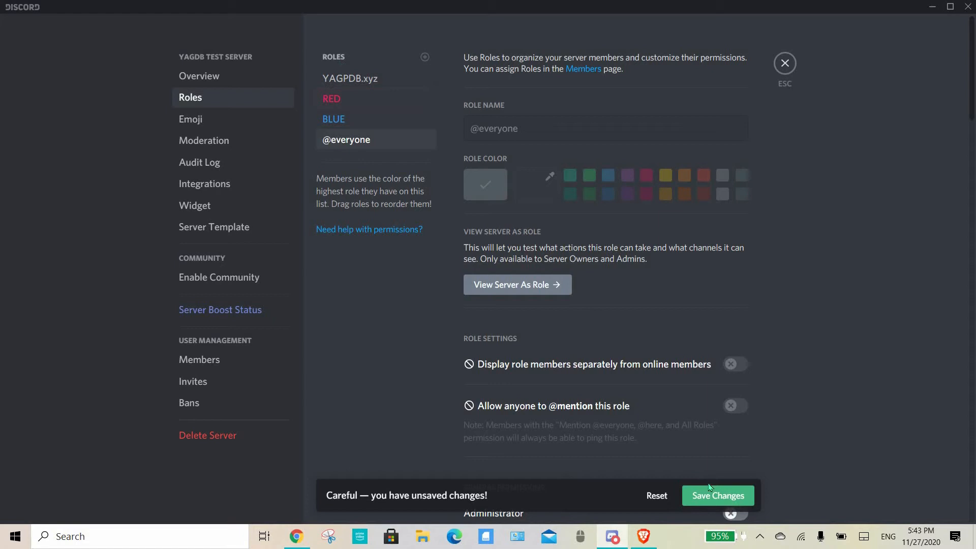
click(710, 492)
click(785, 63)
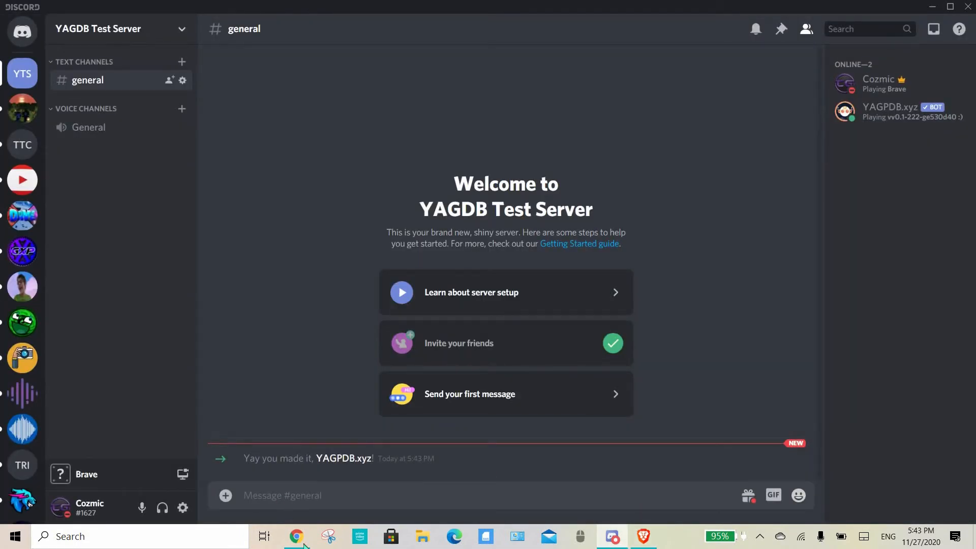
Step: Switch to the YAGPDB control panel in Chrome and fill in a new group named COLORS ARE EPIC with the mode Multiple
click(296, 536)
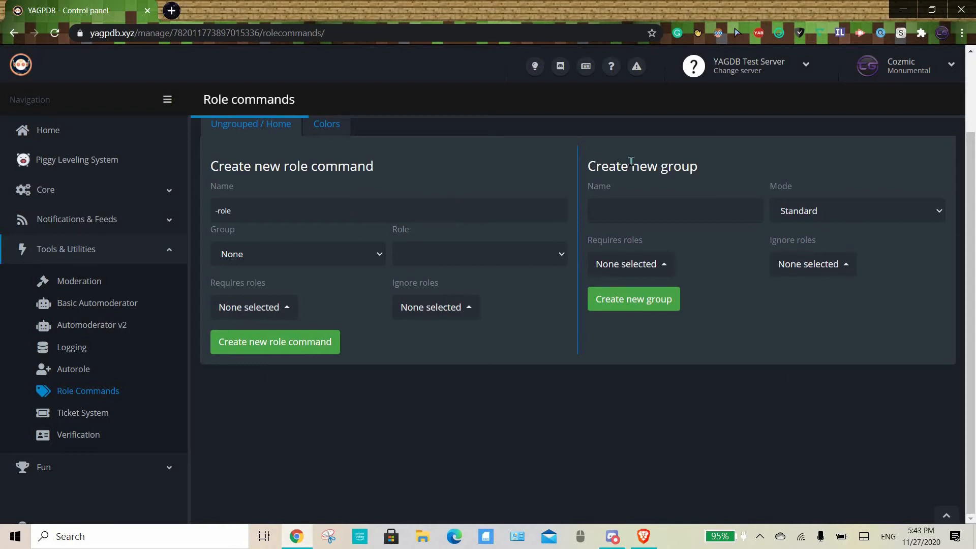
drag(714, 168, 633, 168)
click(641, 204)
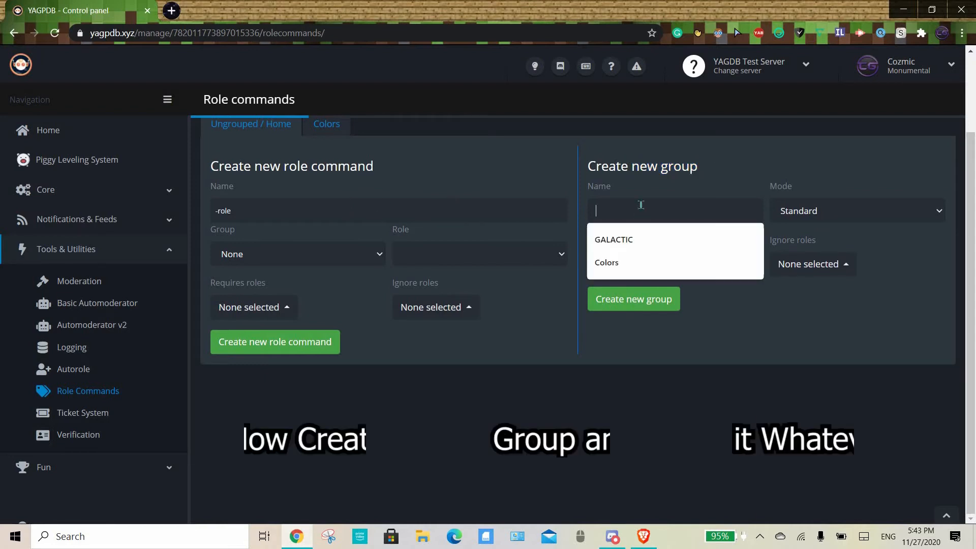
text(COLORS)
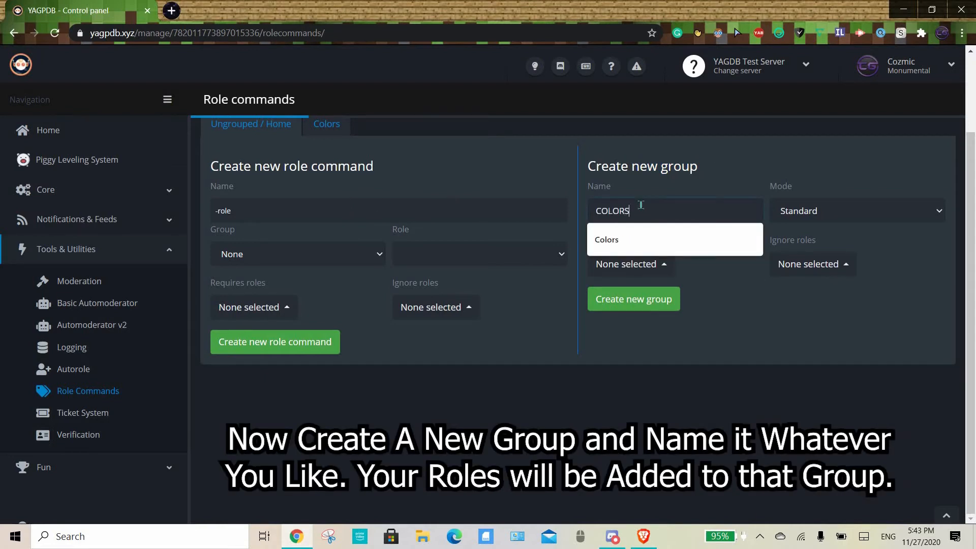
text( ARE E)
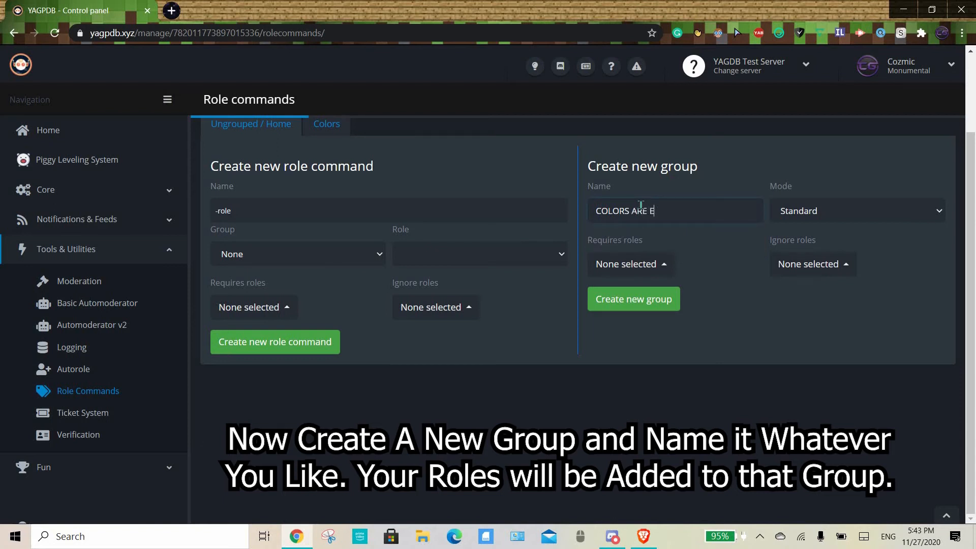
text(PIC)
click(793, 215)
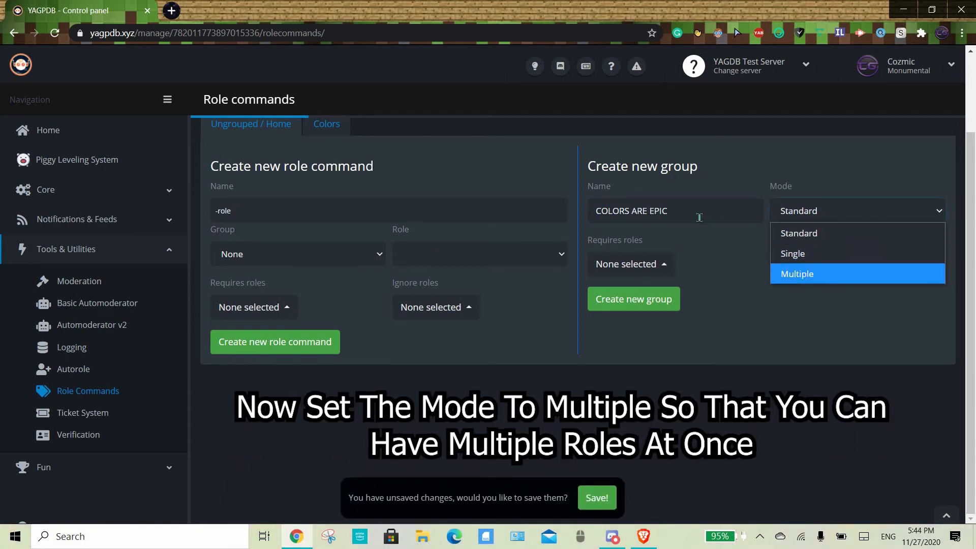
key(Return)
Step: Change the new group's name to Colors and try to save it
drag(678, 212, 585, 219)
text(Colors)
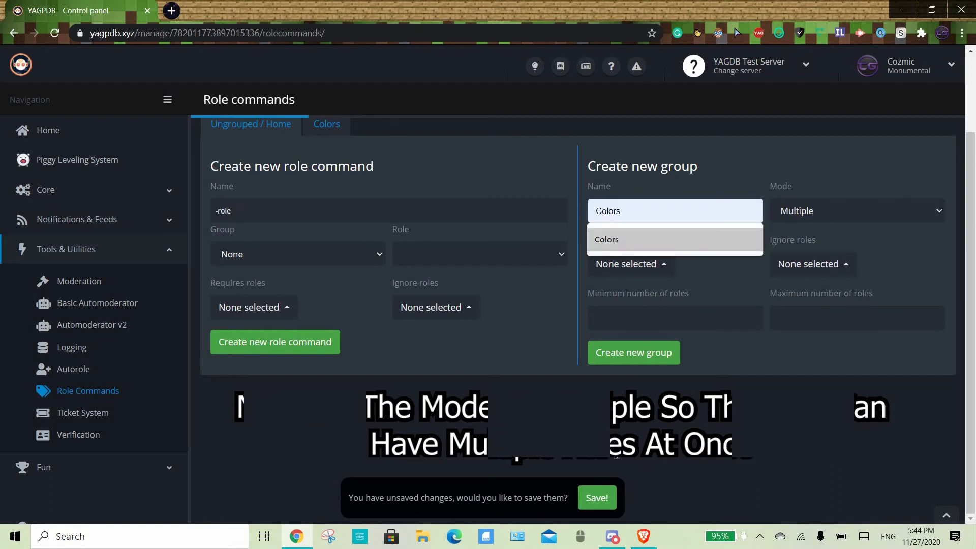
click(609, 239)
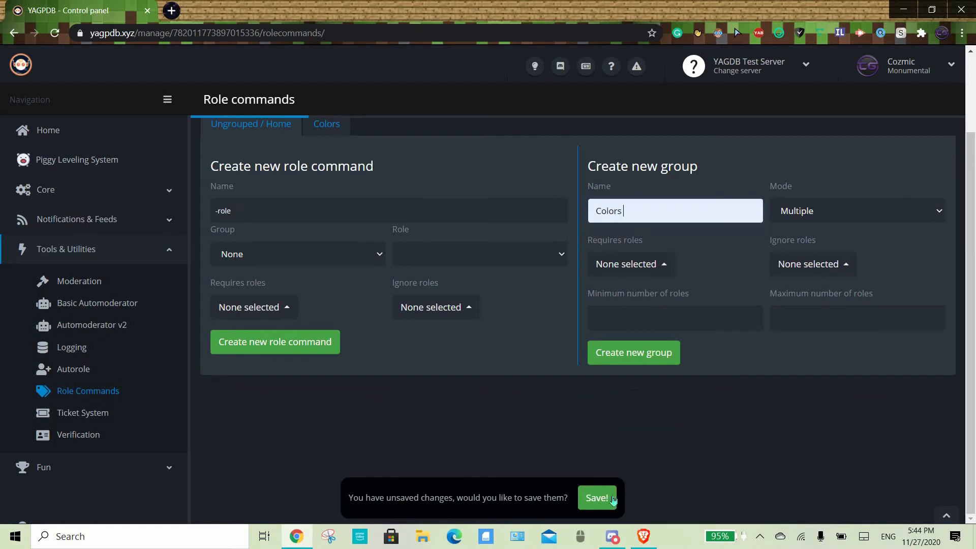
click(597, 498)
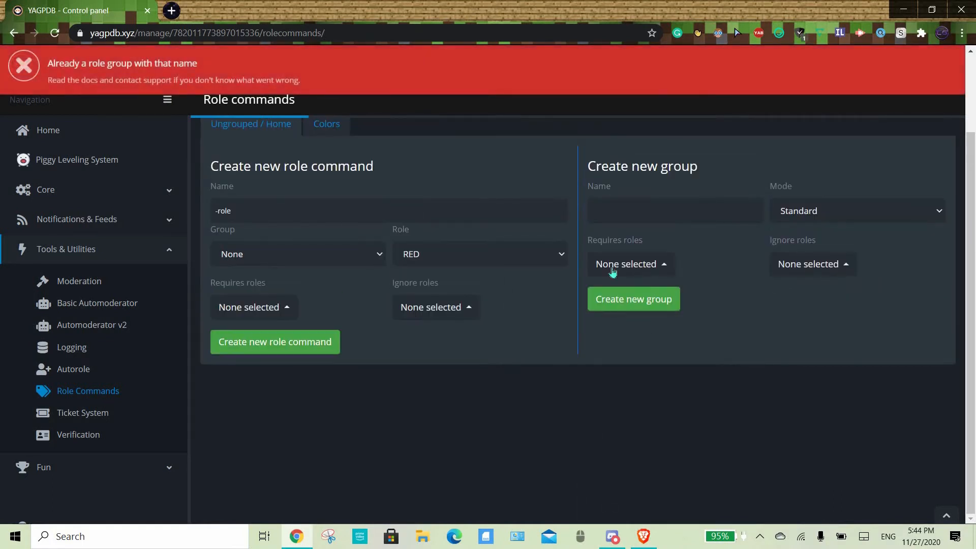
Step: Try again to save a new group named Colors in Multiple mode, with a minimum of 0 and a maximum of 1000 roles
click(665, 210)
text(Colors)
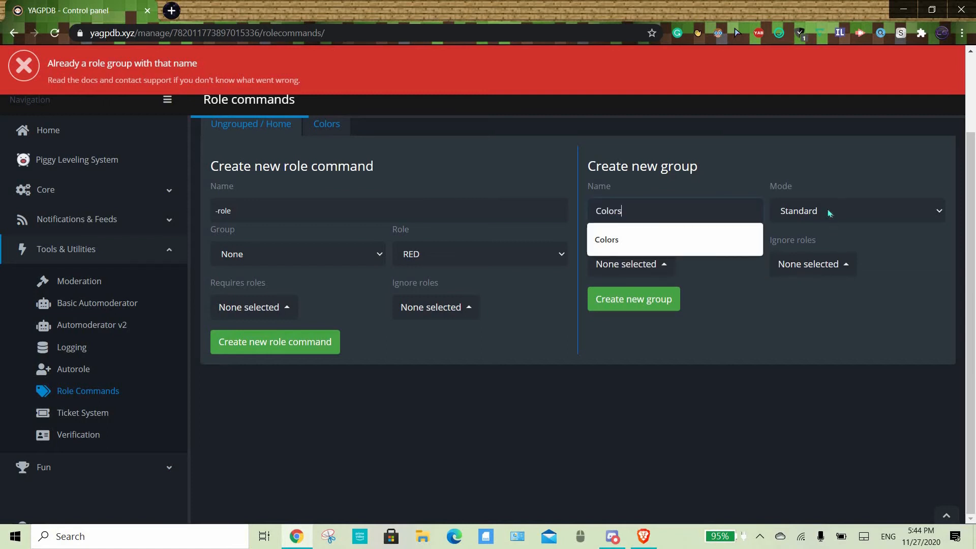
click(830, 214)
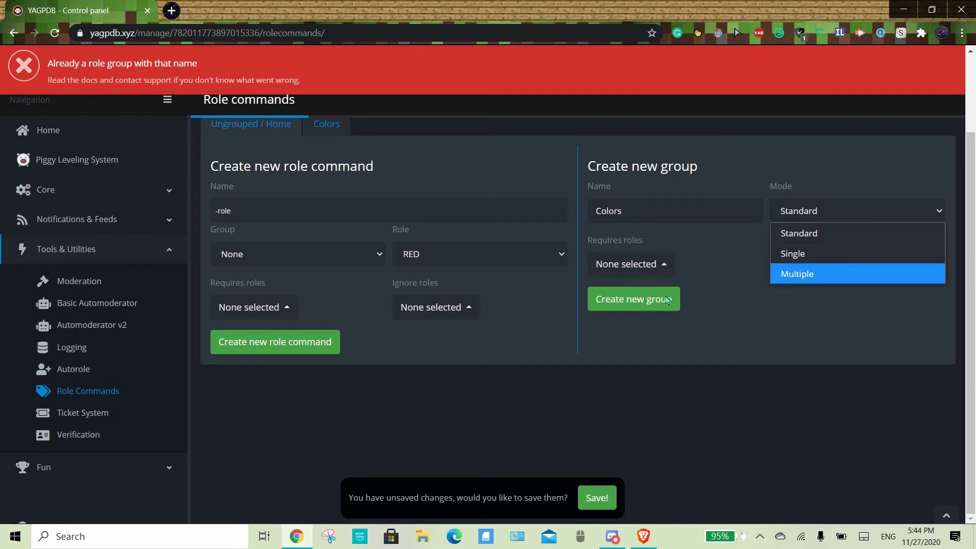
click(804, 274)
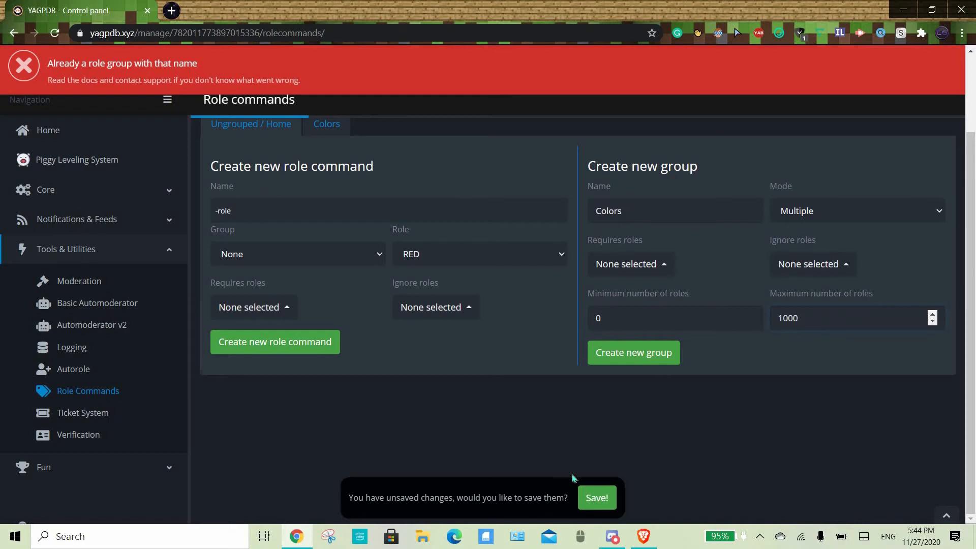
click(607, 498)
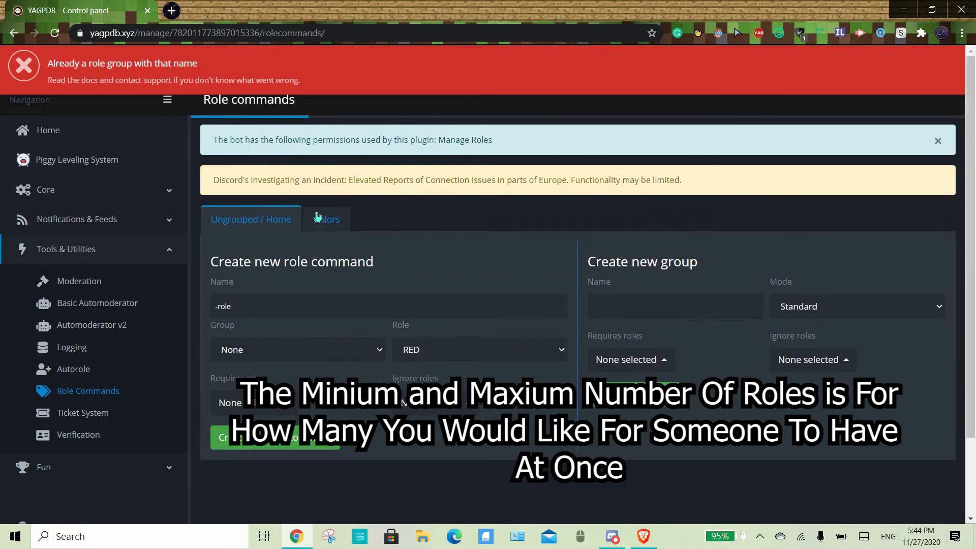
Step: Open the existing Colors group and check its mode and role limit settings
click(325, 217)
scroll(472, 375, down, 5)
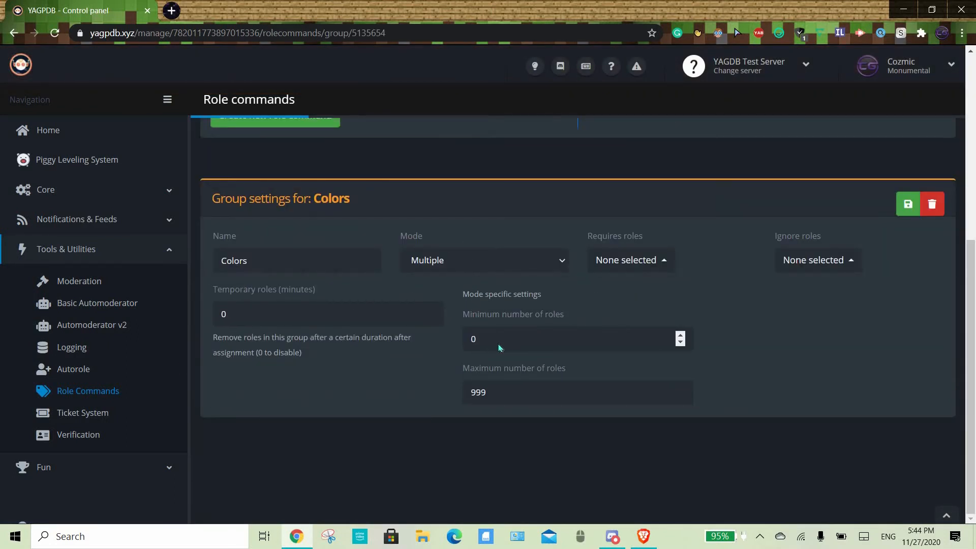
scroll(499, 348, up, 2)
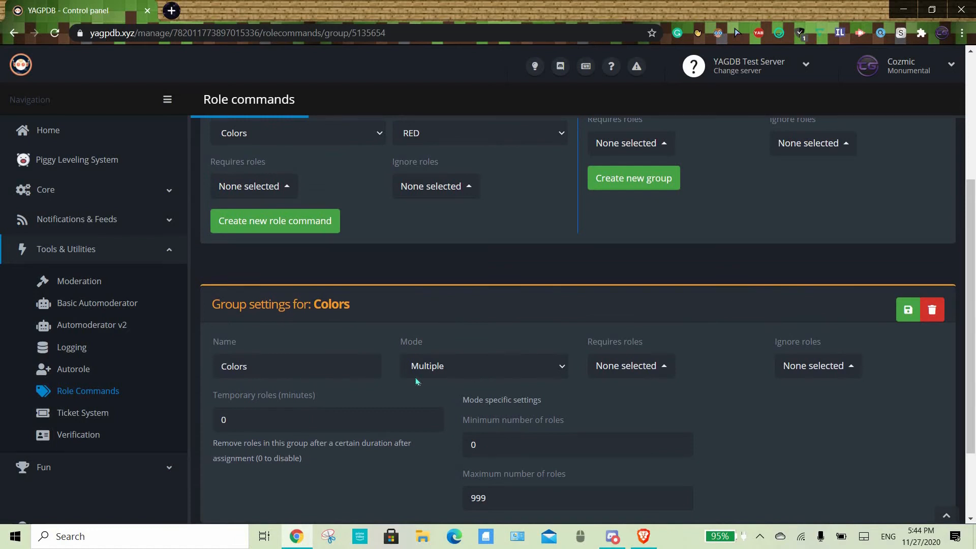
scroll(416, 381, up, 4)
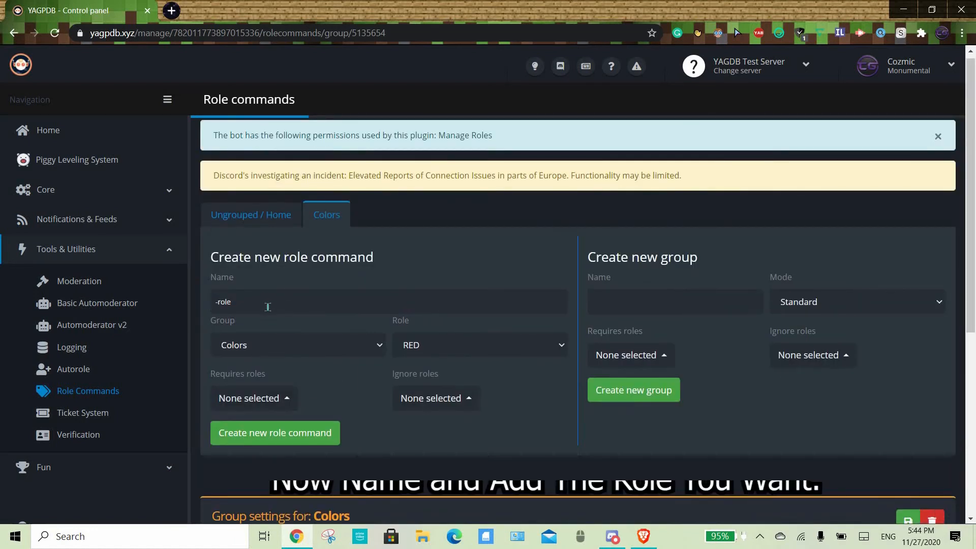
Step: Create a role command named RED in the Colors group that assigns the RED role
click(267, 306)
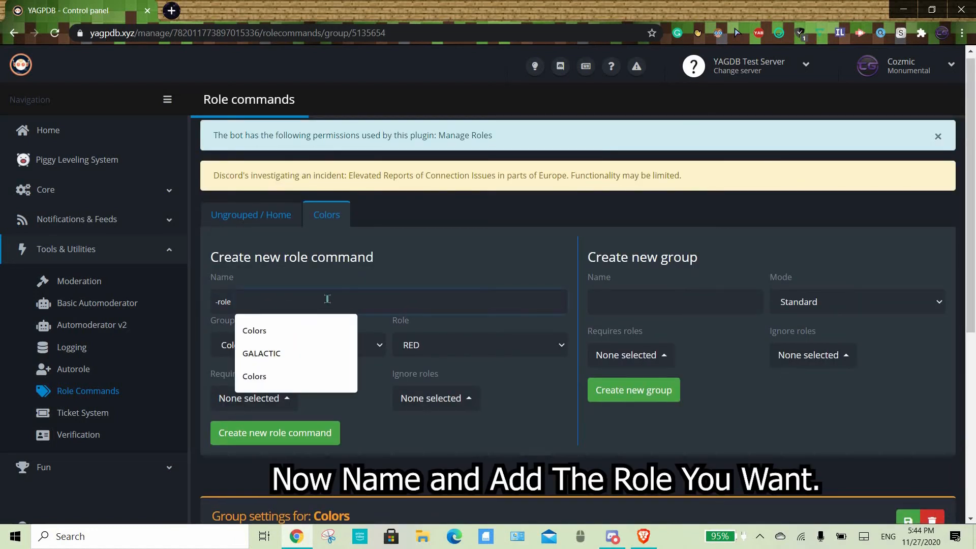
text(RED)
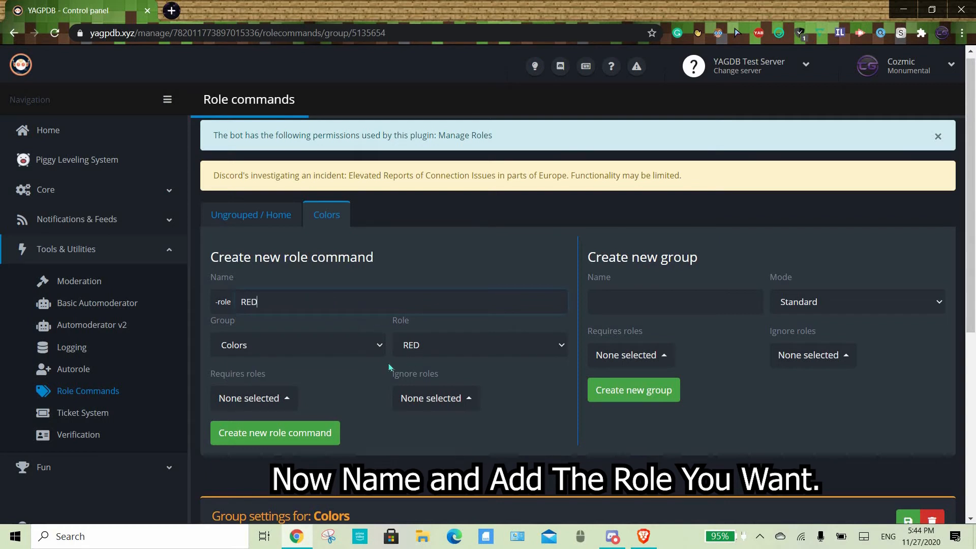
click(432, 354)
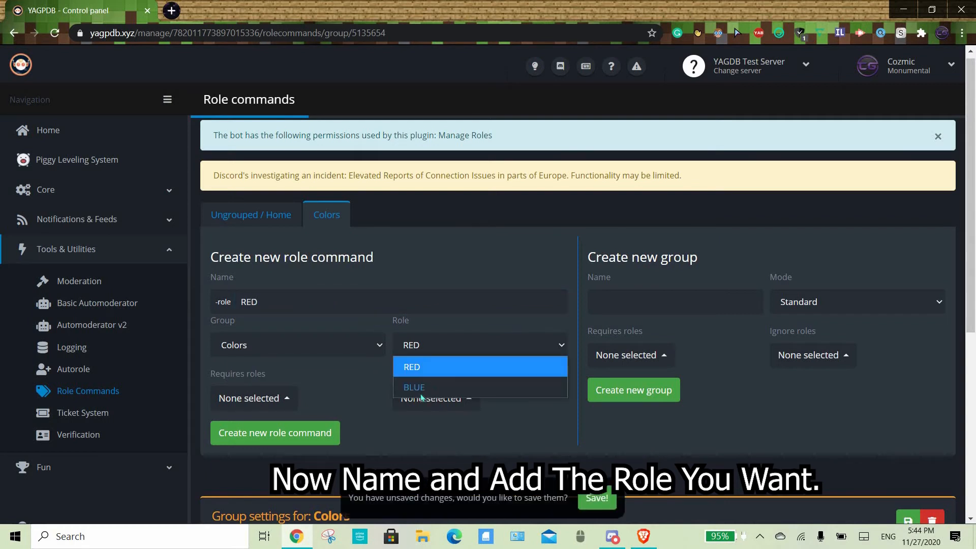
click(422, 366)
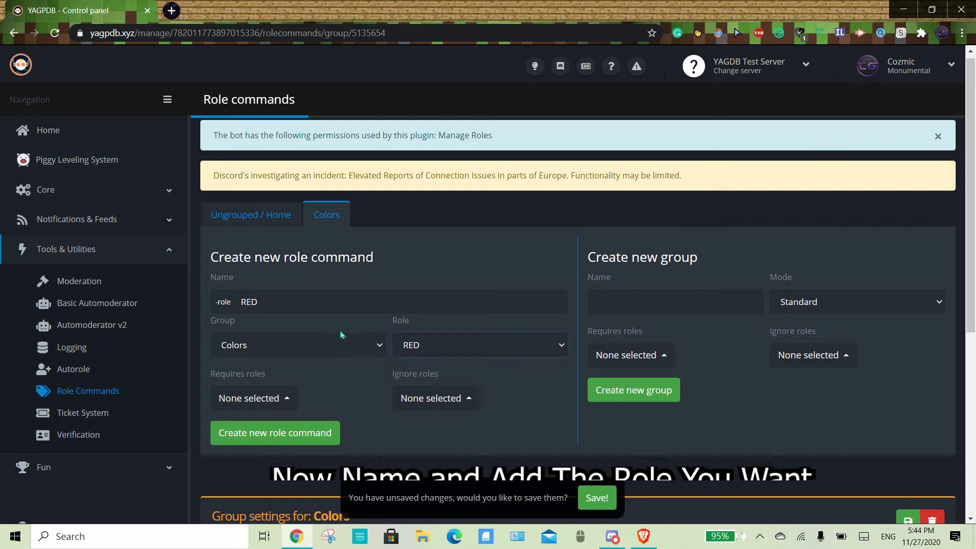
click(313, 348)
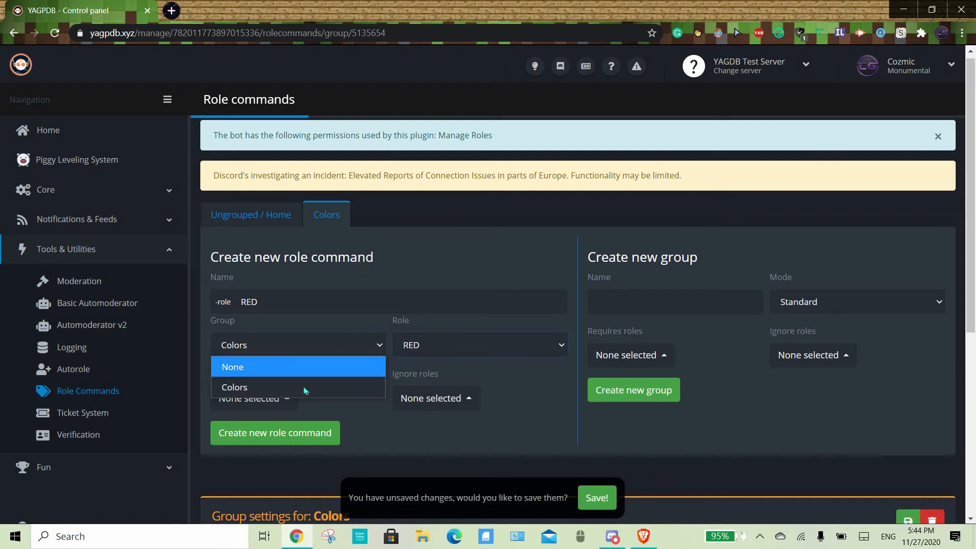
click(327, 396)
scroll(483, 392, down, 2)
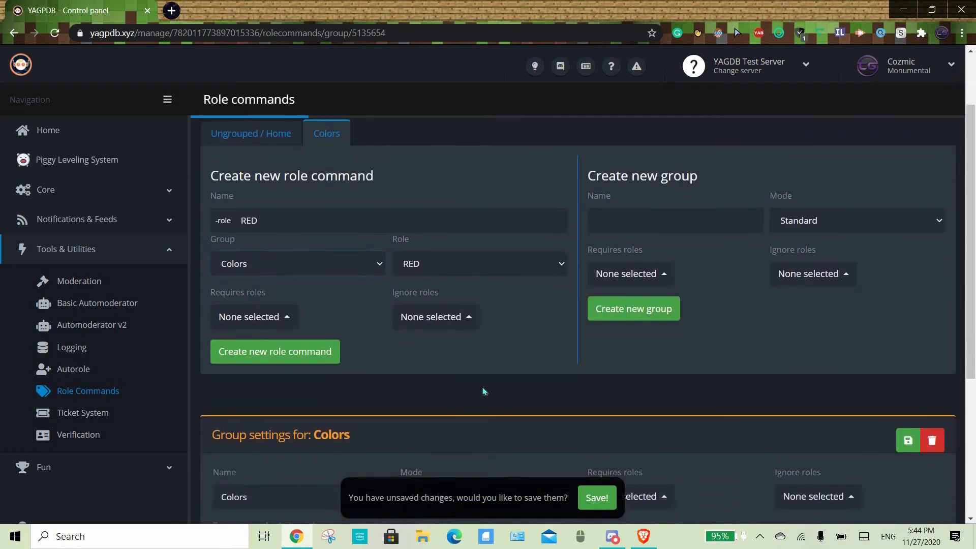
click(298, 351)
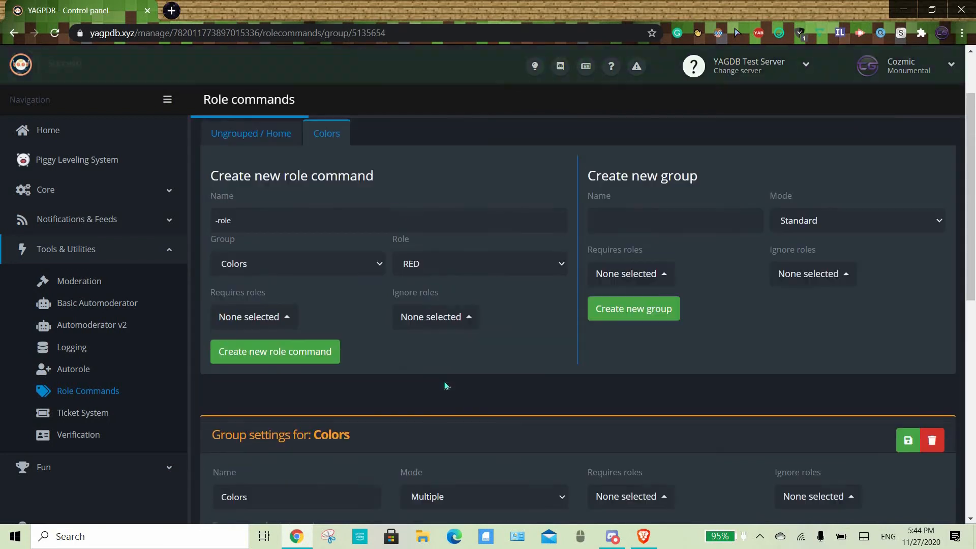
scroll(447, 387, down, 10)
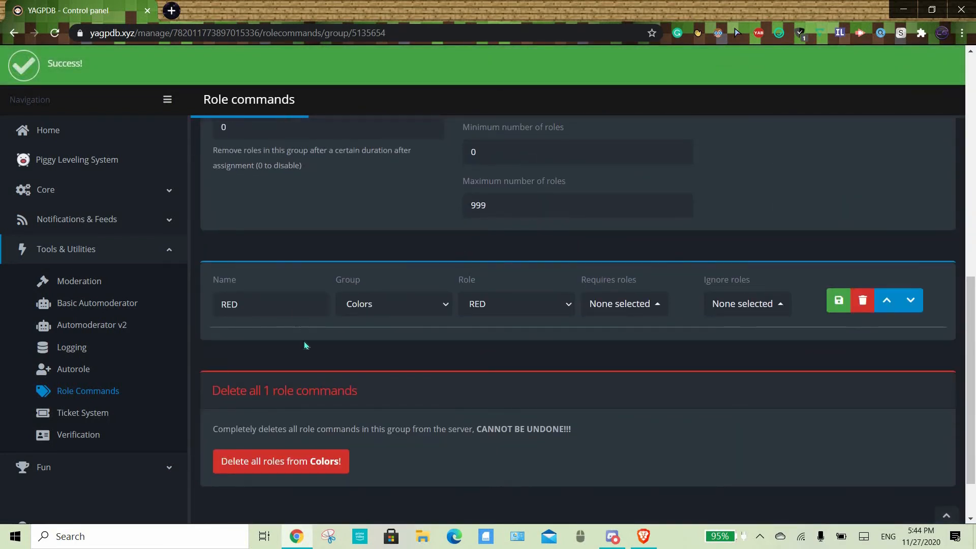
Step: Create a second role command named BLUE in the Colors group that assigns the BLUE role
scroll(305, 345, up, 10)
click(317, 301)
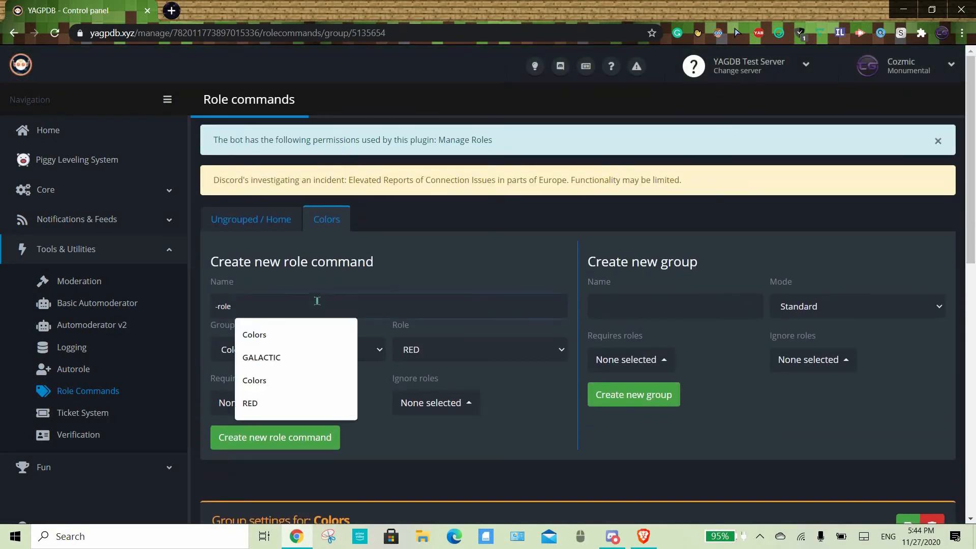
text(b)
key(BackSpace)
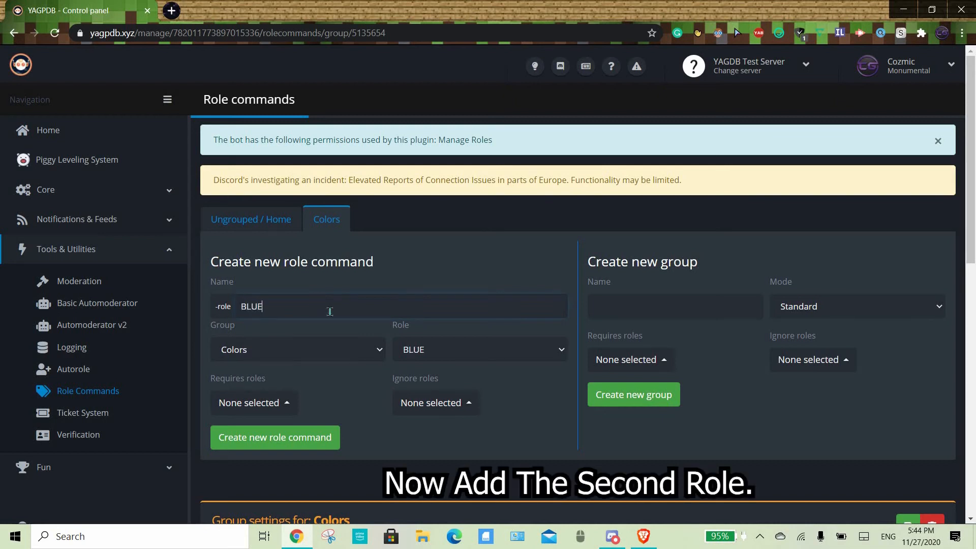
click(437, 356)
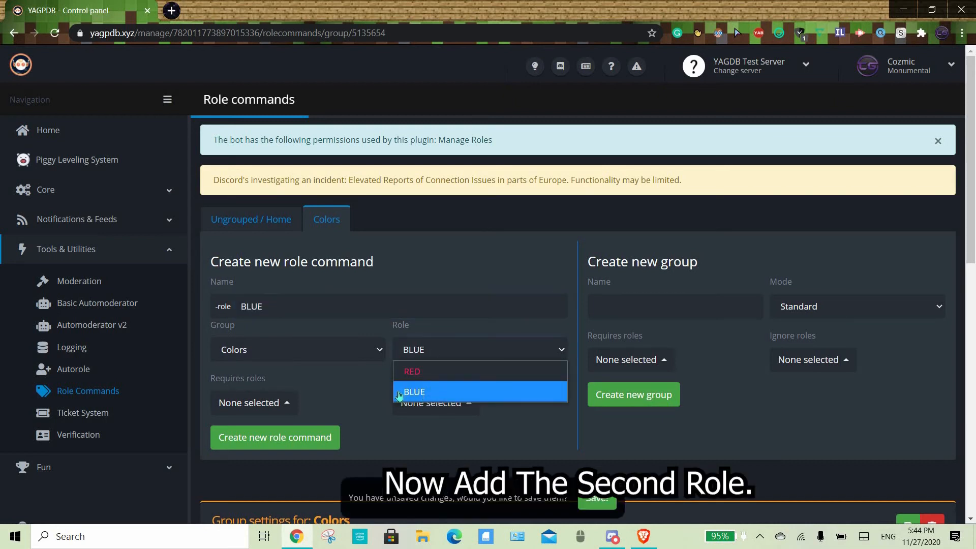
click(399, 392)
scroll(327, 401, down, 2)
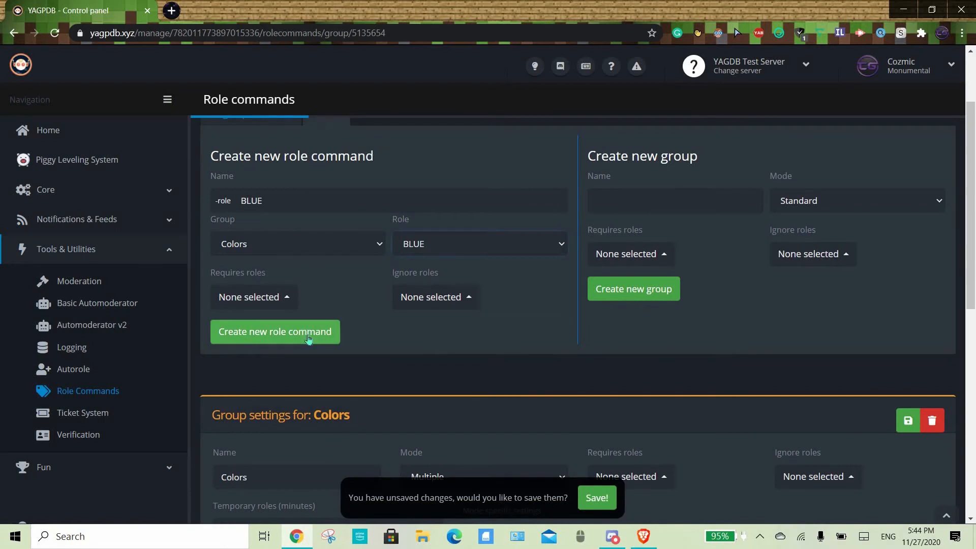
click(308, 338)
scroll(559, 447, down, 6)
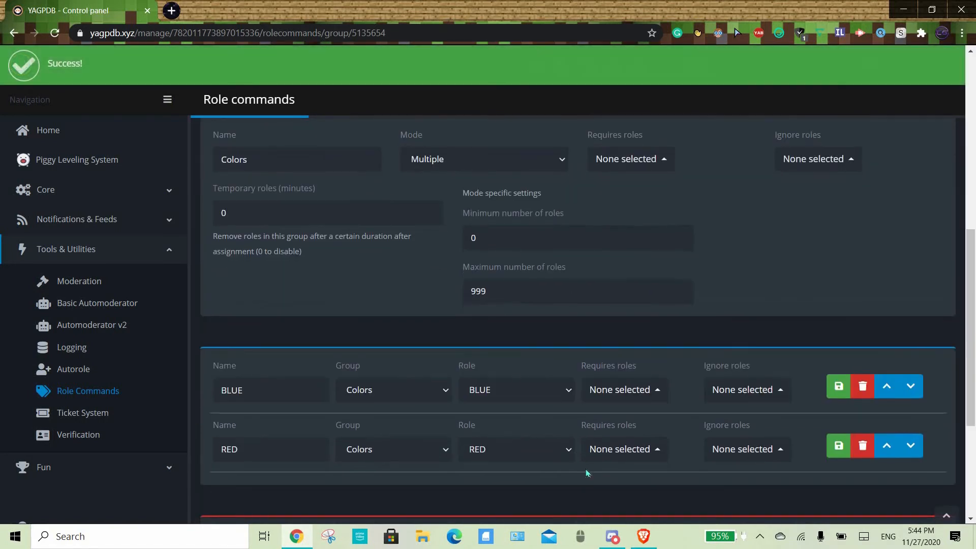
scroll(587, 473, down, 2)
scroll(590, 471, up, 10)
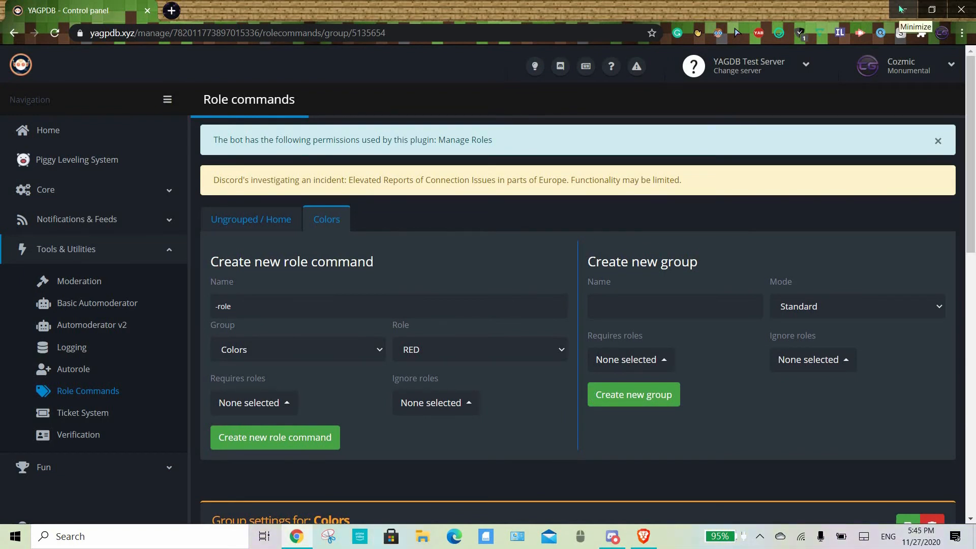
Step: Switch to Discord and send "-rolemenu create Colors -nodm" in the general channel
click(612, 536)
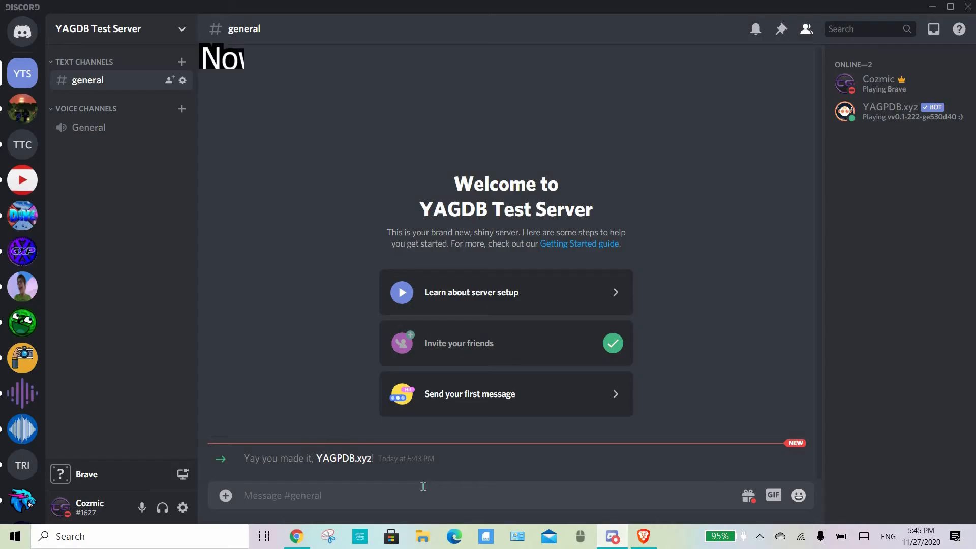
text(-rolemenu create Colors -nodm)
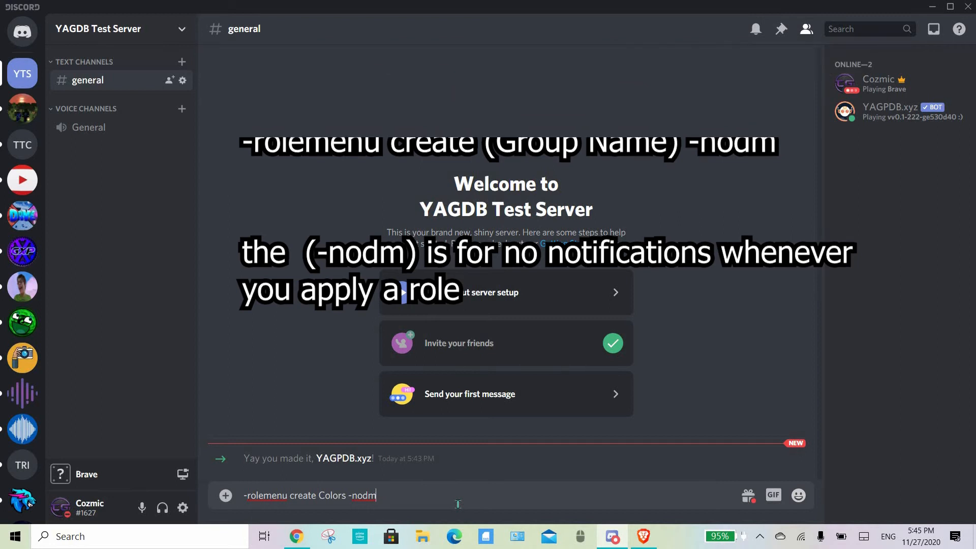
key(Return)
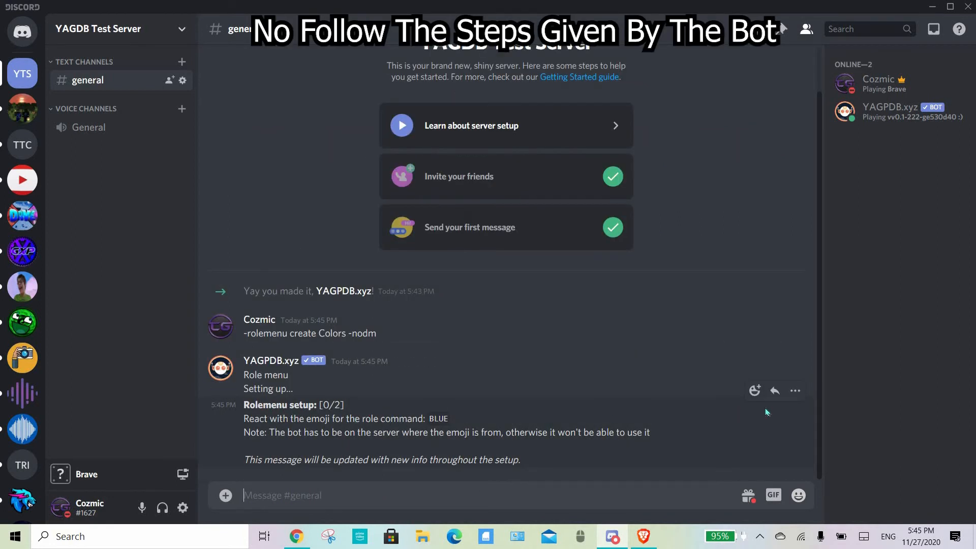
Step: React to the bot's setup message with the blue square emoji to link it to the BLUE role command
click(794, 397)
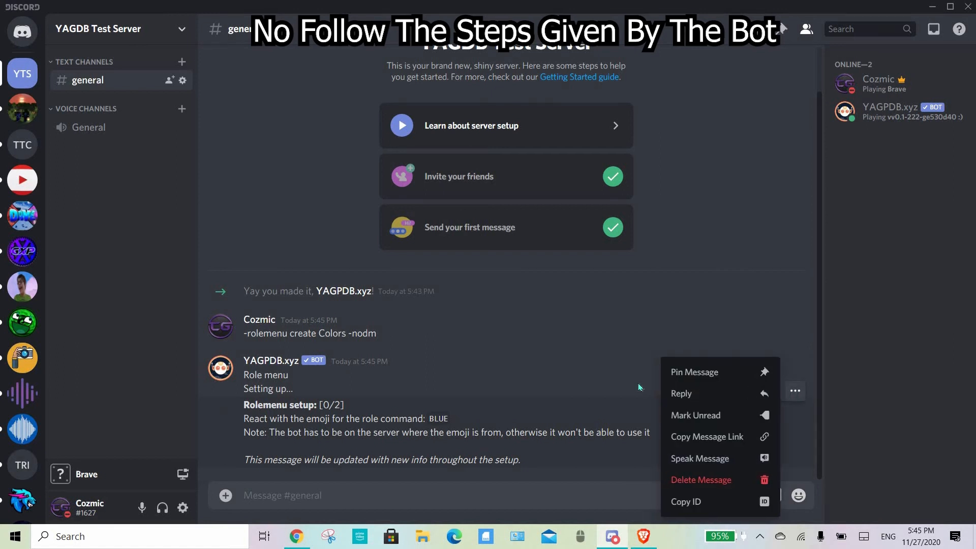
click(656, 399)
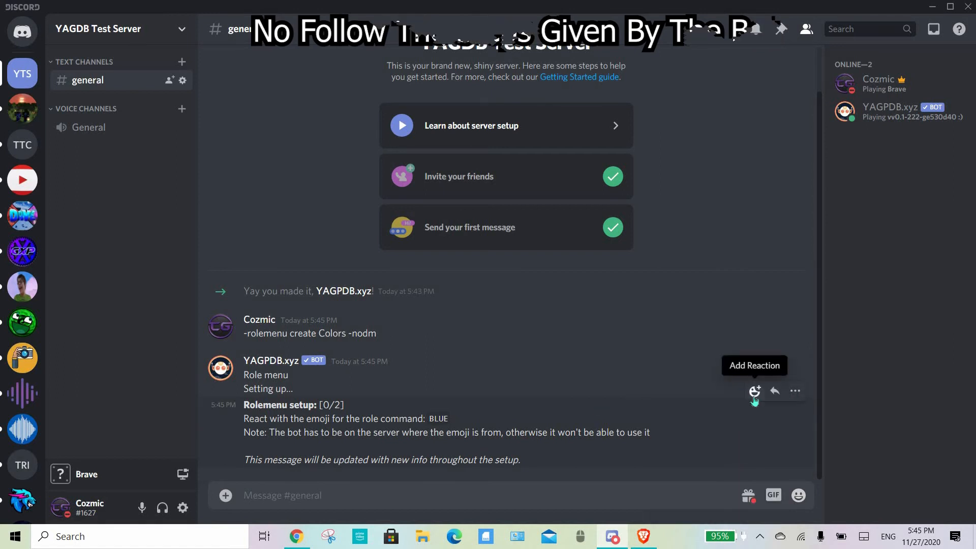
click(754, 392)
text(blu)
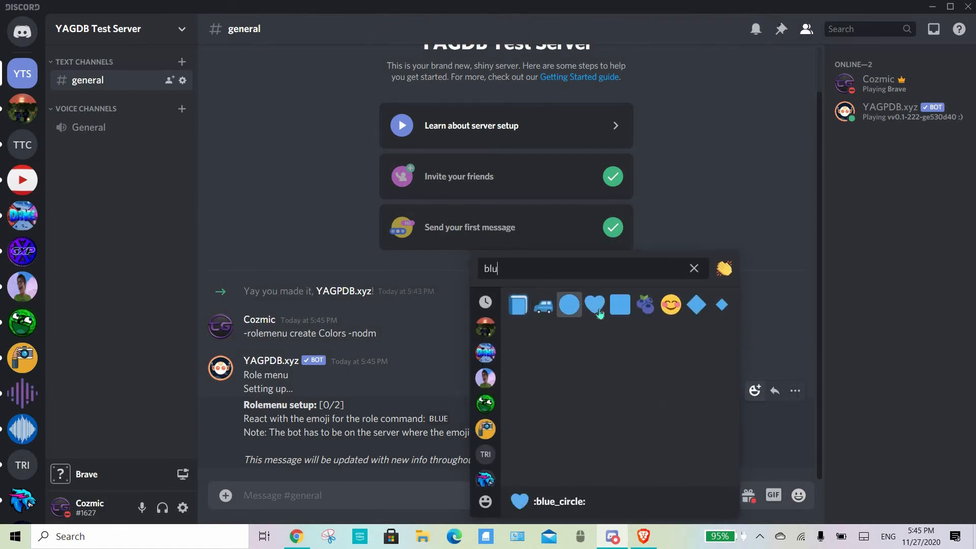
click(619, 305)
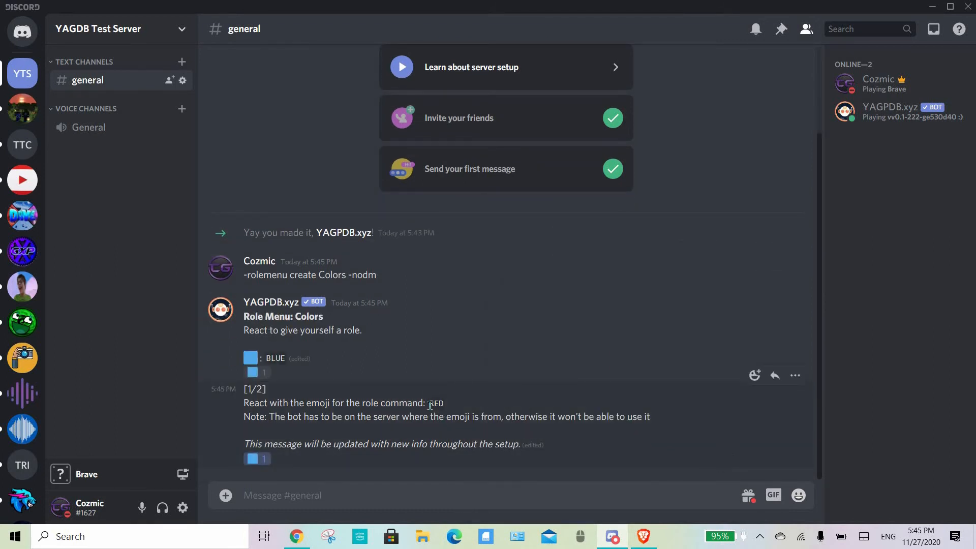
Step: React to the setup message with the red square emoji to link it to the RED role command
drag(485, 417, 489, 411)
click(710, 410)
click(754, 378)
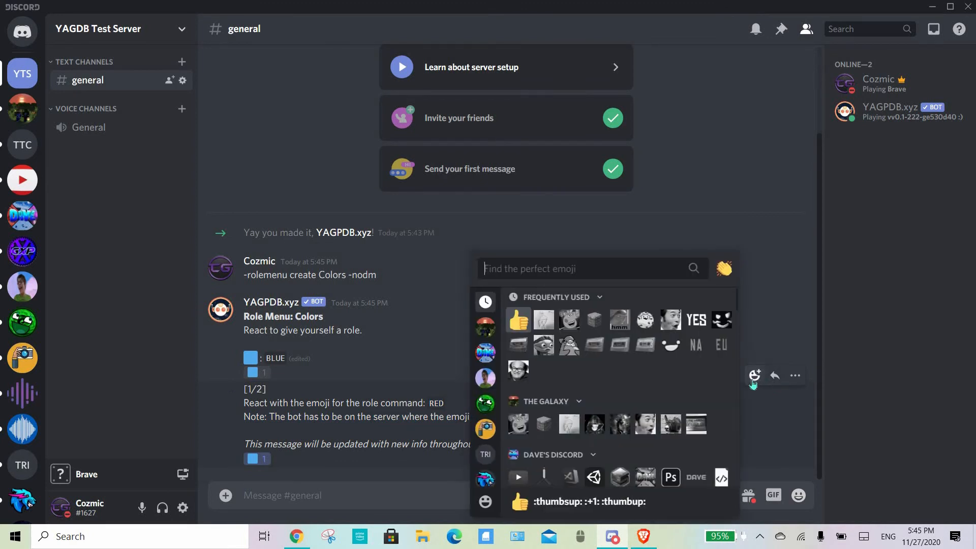
text(RED)
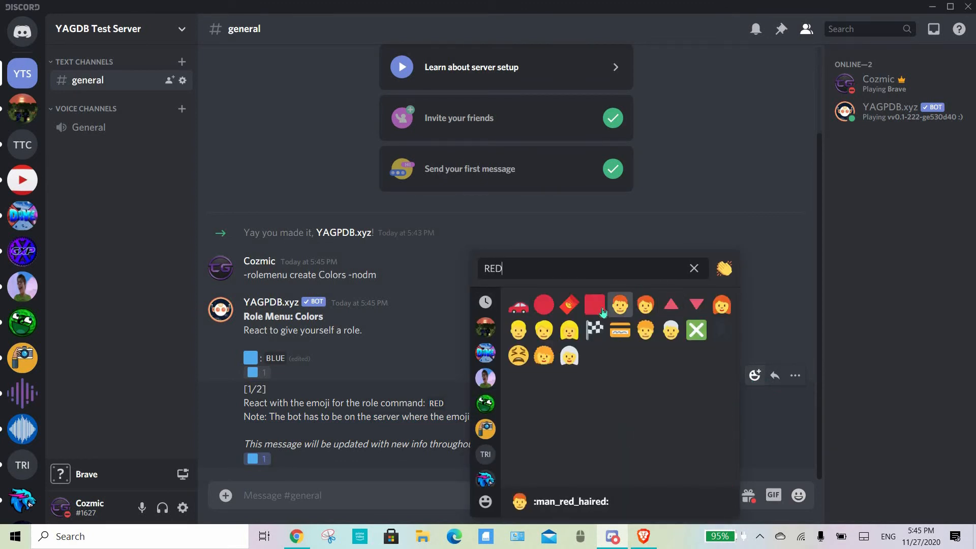
click(602, 310)
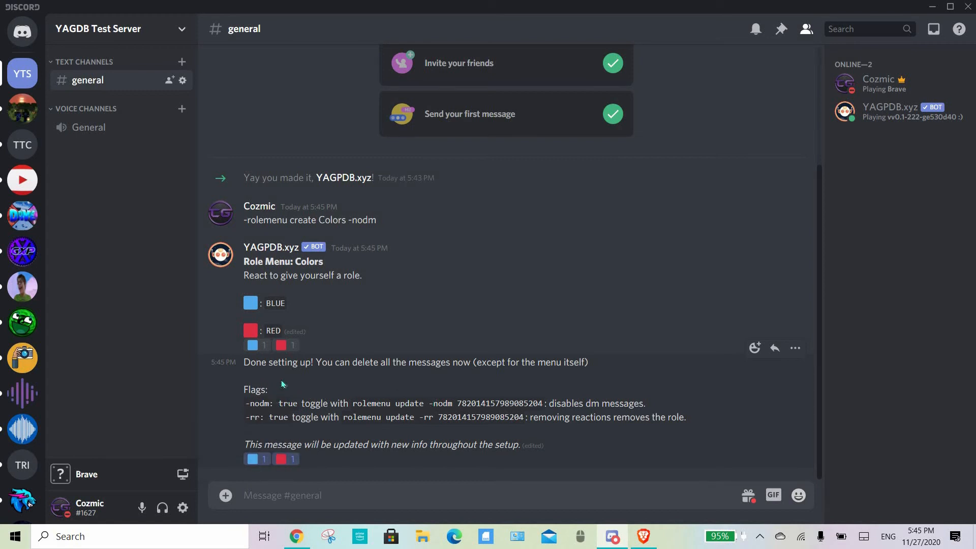
Step: Delete the bot's finished setup message from the general channel, keeping the Colors role menu
drag(542, 376, 298, 362)
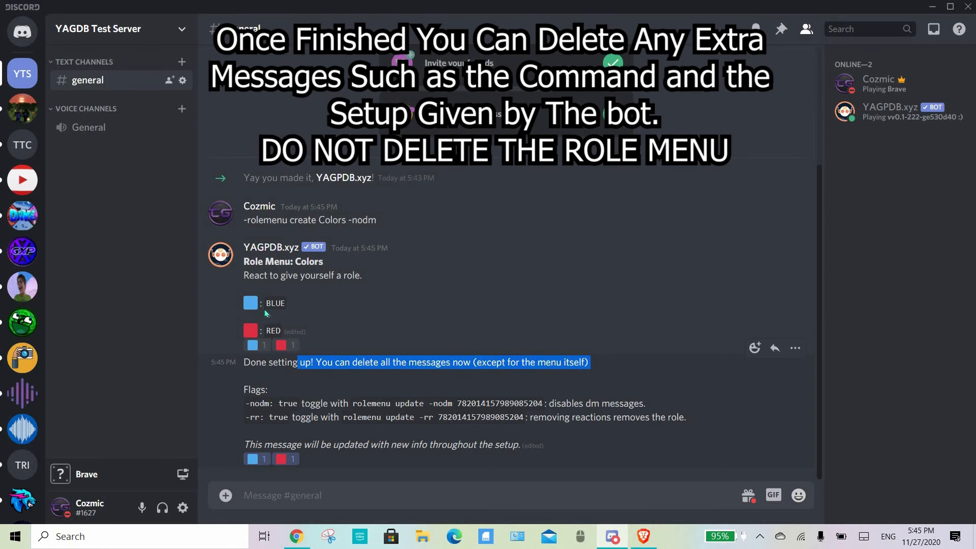
click(794, 324)
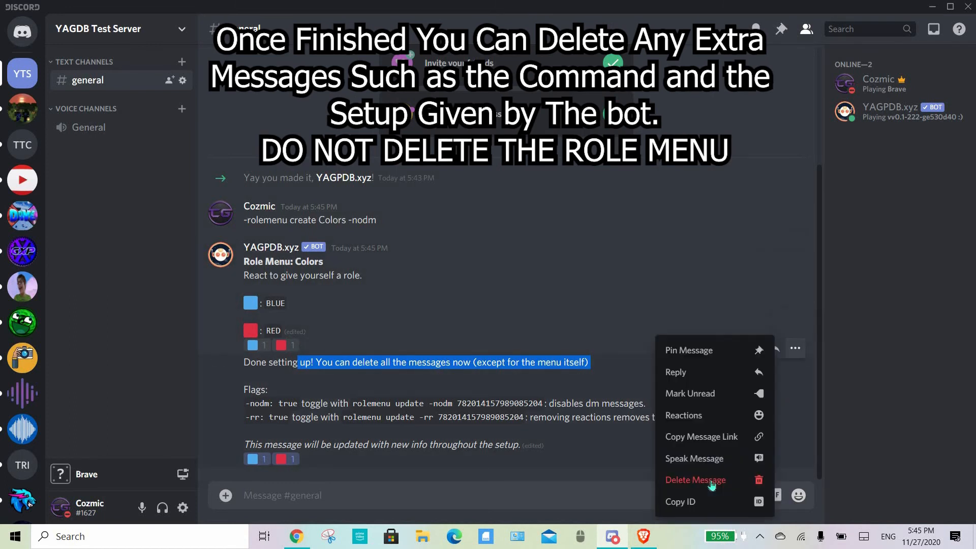
click(726, 477)
click(593, 408)
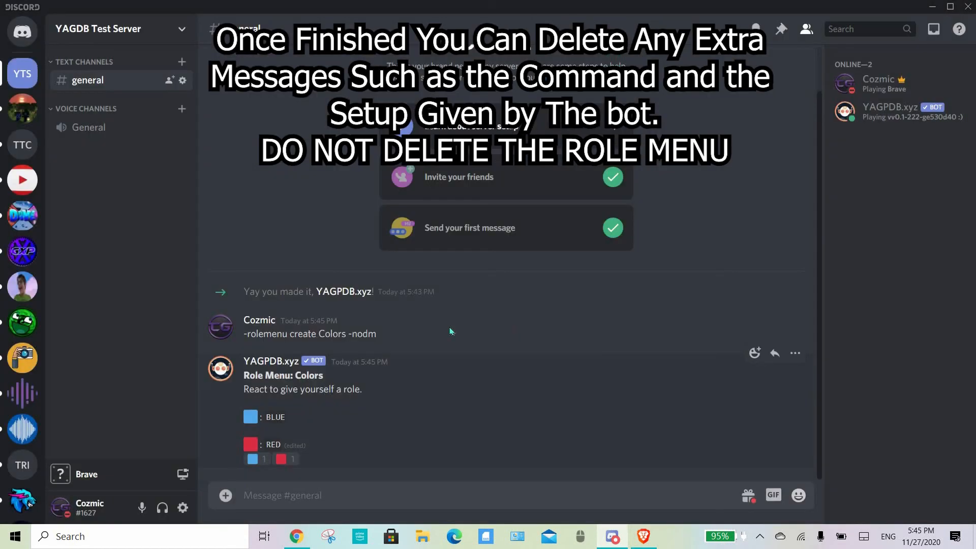
Step: Delete the "-rolemenu create Colors -nodm" command message from the general channel
click(791, 321)
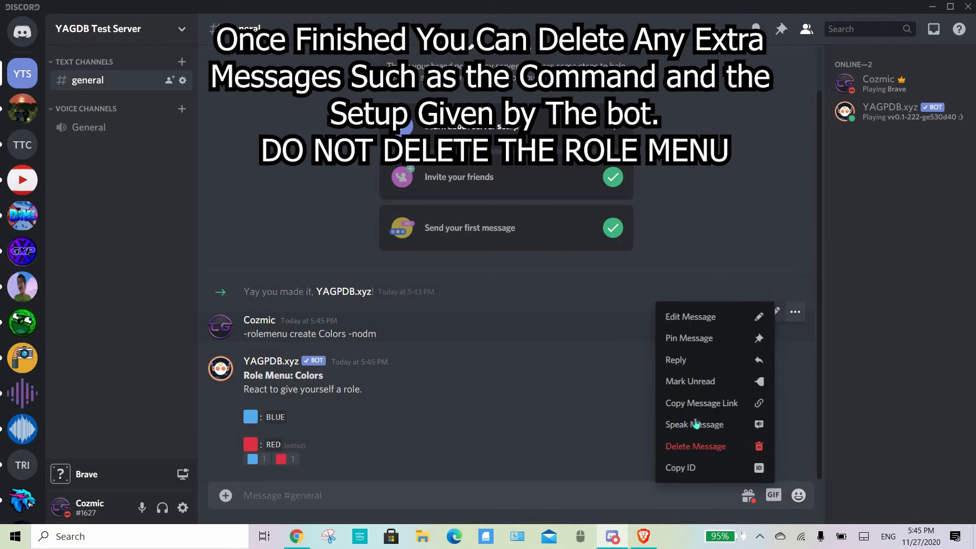
click(691, 446)
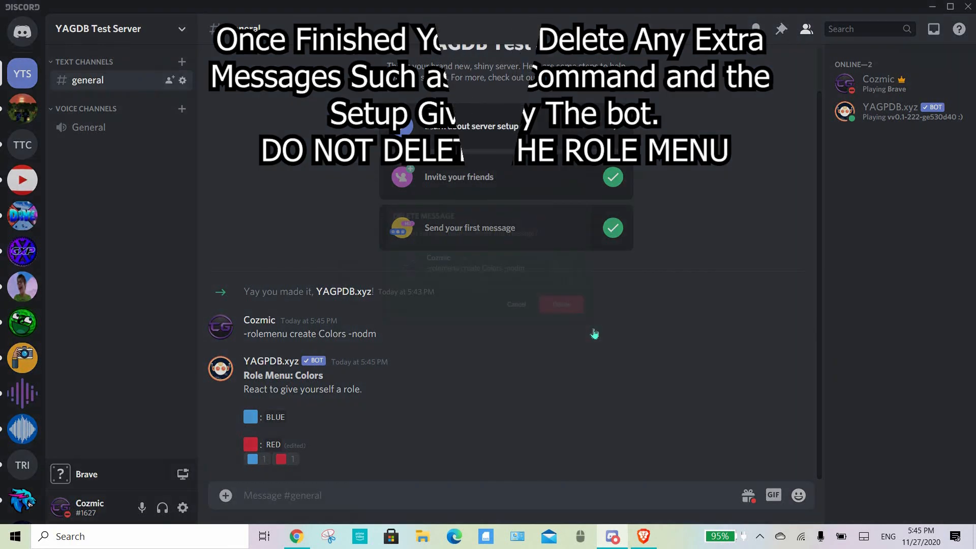
click(591, 325)
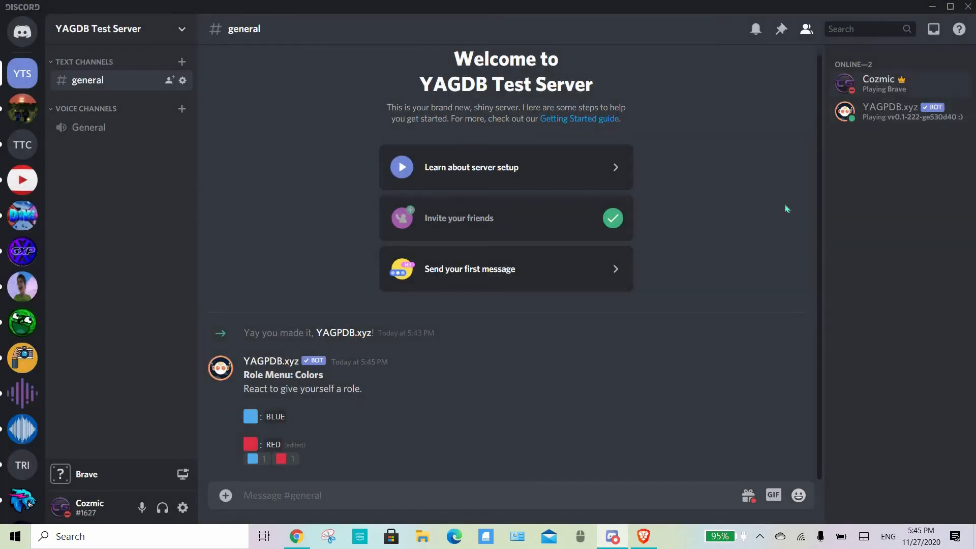
Step: Self-assign the BLUE role with the blue square reaction on the Colors role menu and check it in the server owner's profile
click(883, 84)
click(282, 459)
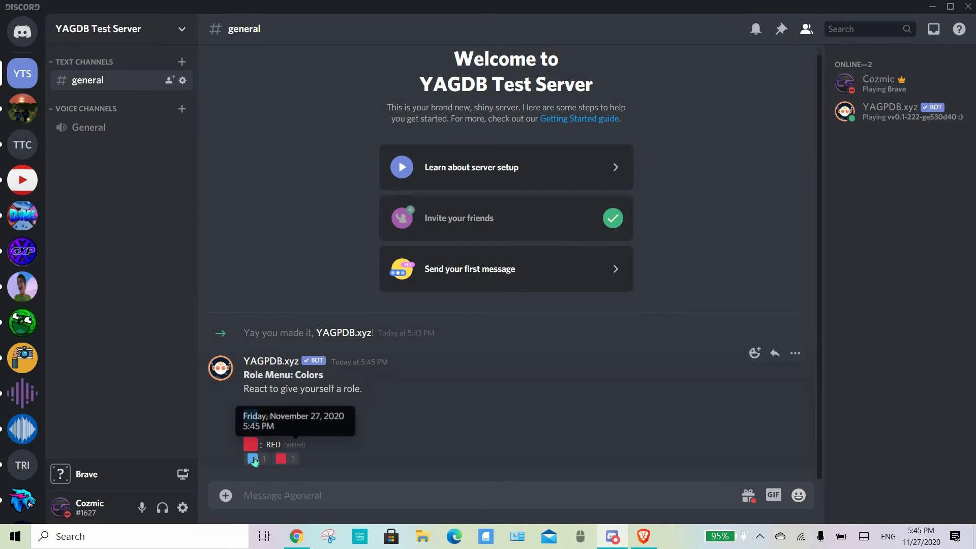
click(254, 458)
click(875, 95)
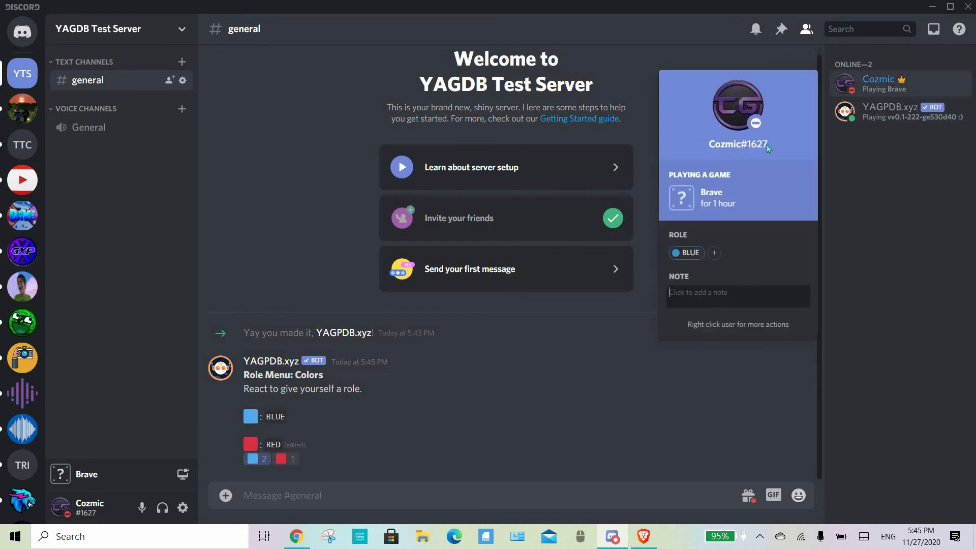
click(216, 475)
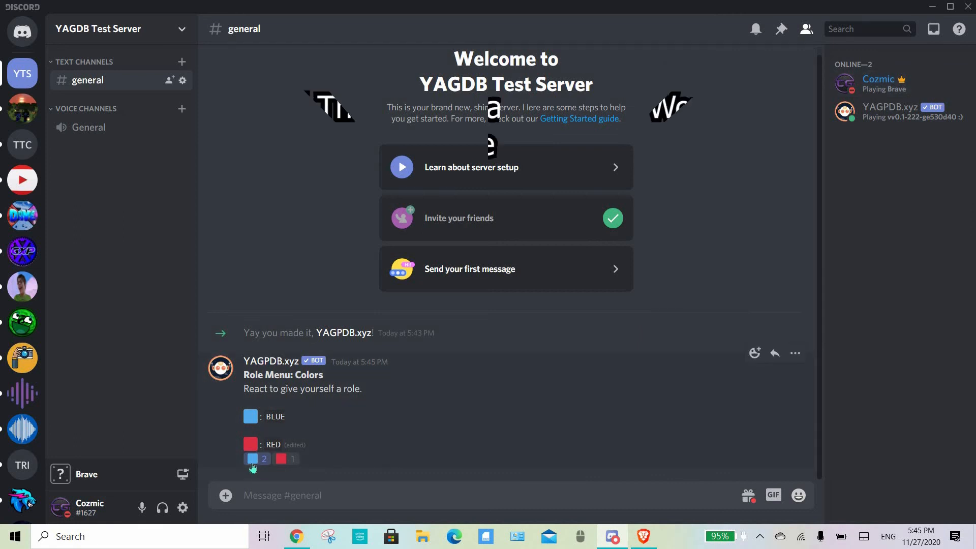
Step: Swap the blue square reaction for the red one, check the profile's role, and add the blue reaction back to hold both roles
click(252, 459)
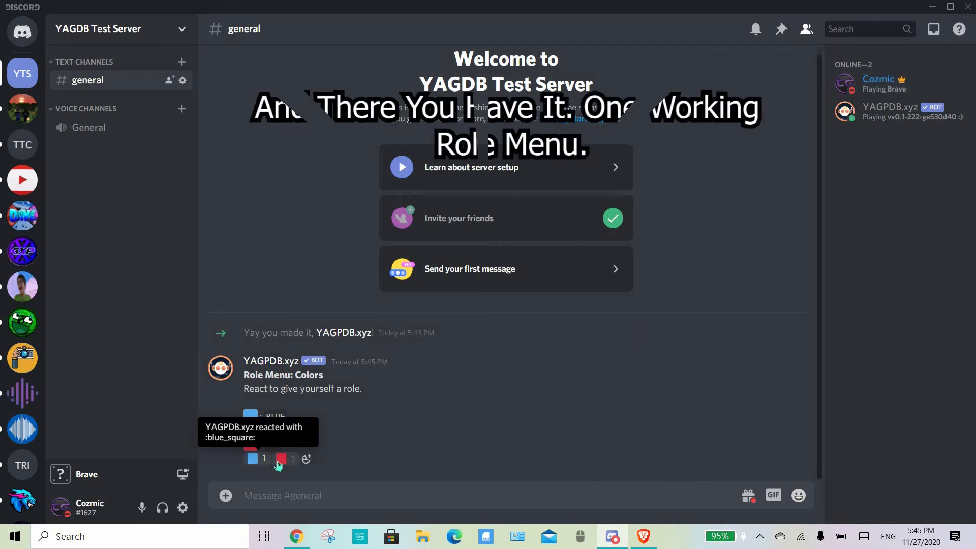
click(857, 89)
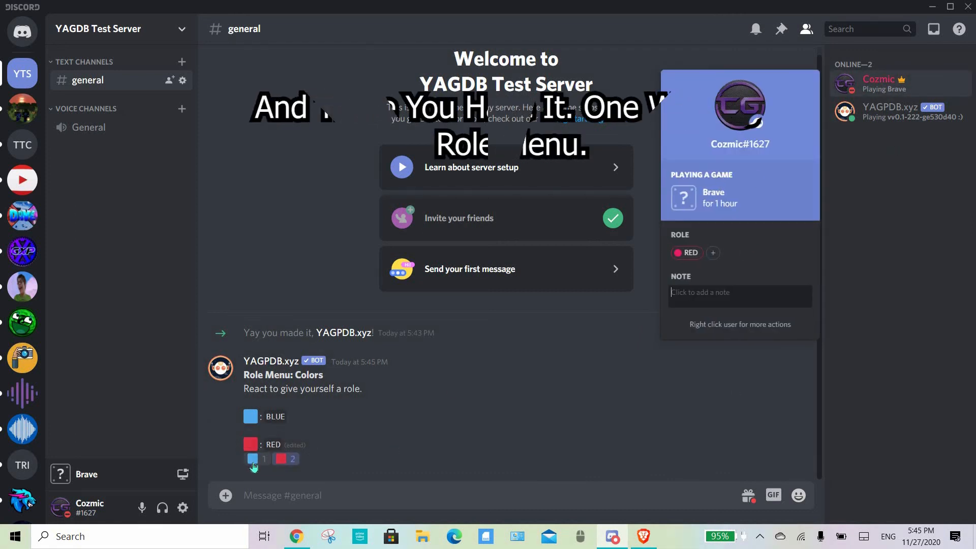
click(253, 459)
click(856, 92)
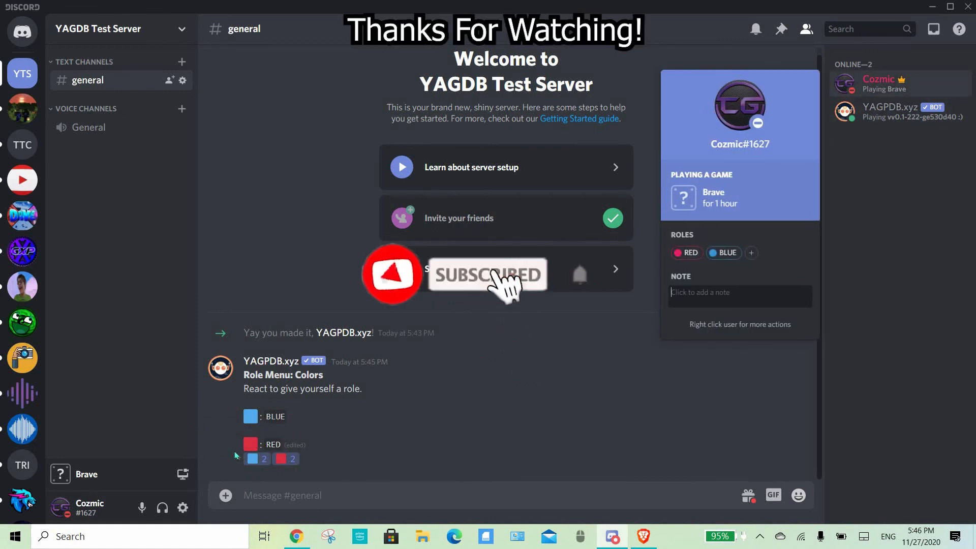
Step: Toggle the red square reaction off and on again on the role menu and check the assigned roles in the profile
click(280, 461)
click(253, 459)
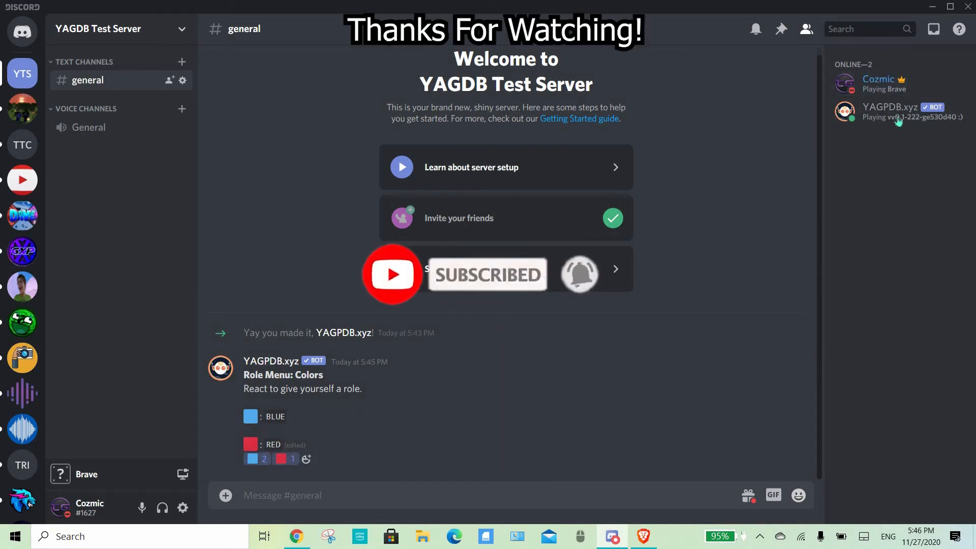
click(874, 83)
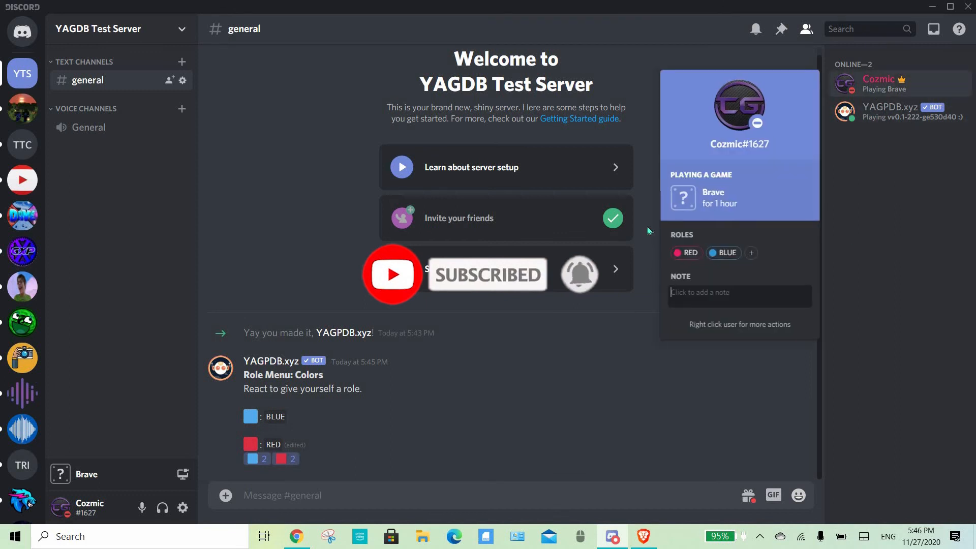
click(60, 113)
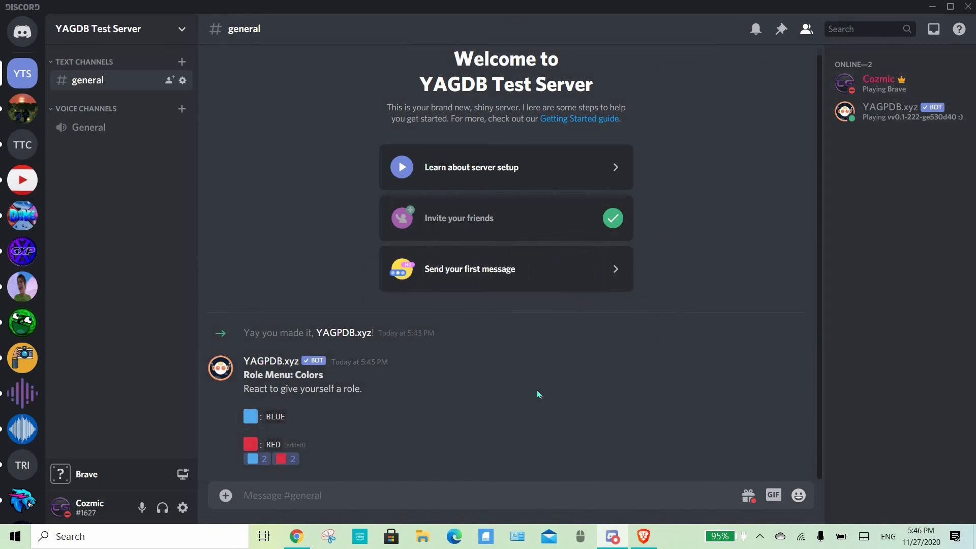